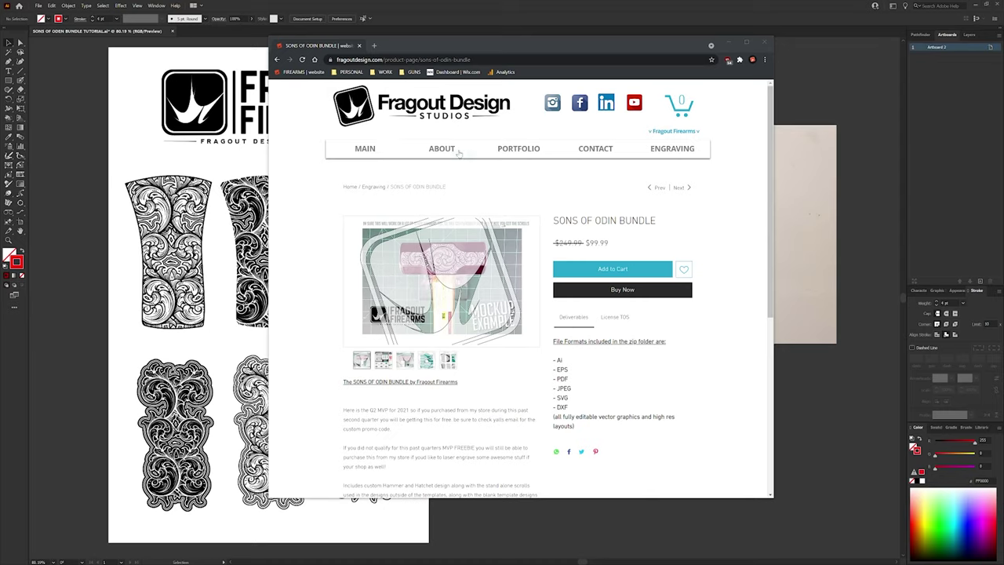
Move the Chrome window aside and close the browser to reveal the Illustrator artwork
drag(495, 47, 470, 51)
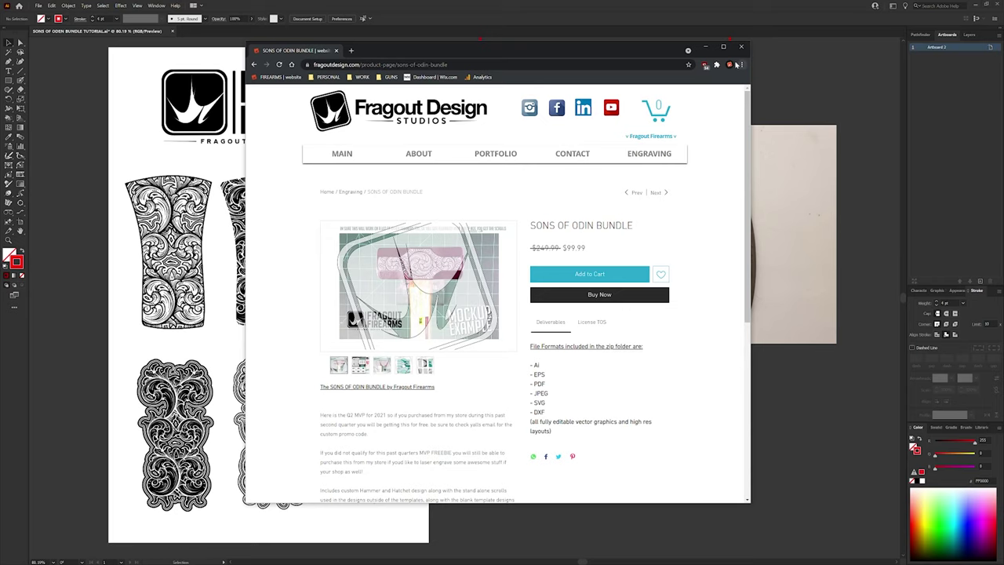
mouse_move(581, 49)
mouse_down()
mouse_move(616, 58)
mouse_move(596, 52)
mouse_up()
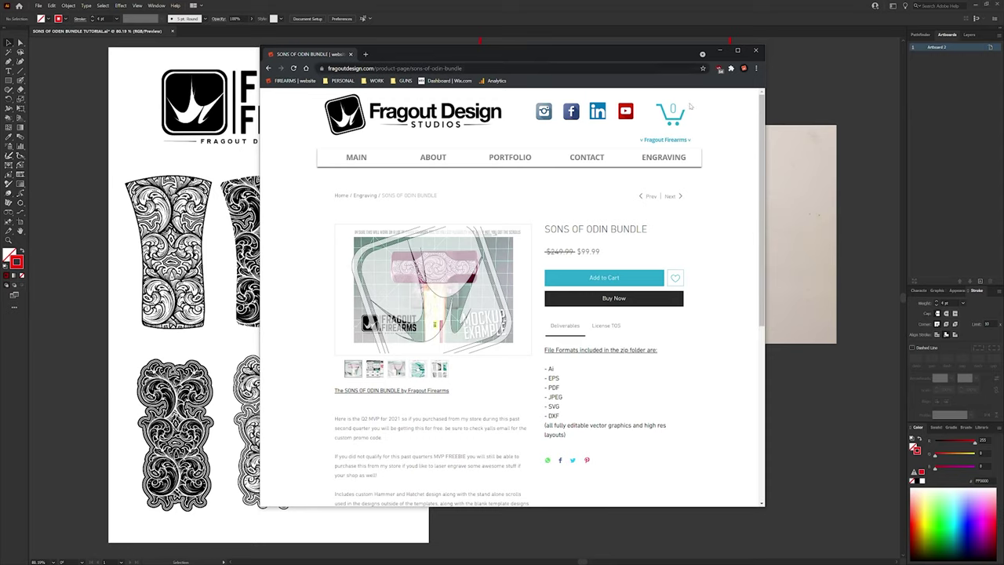
click(757, 51)
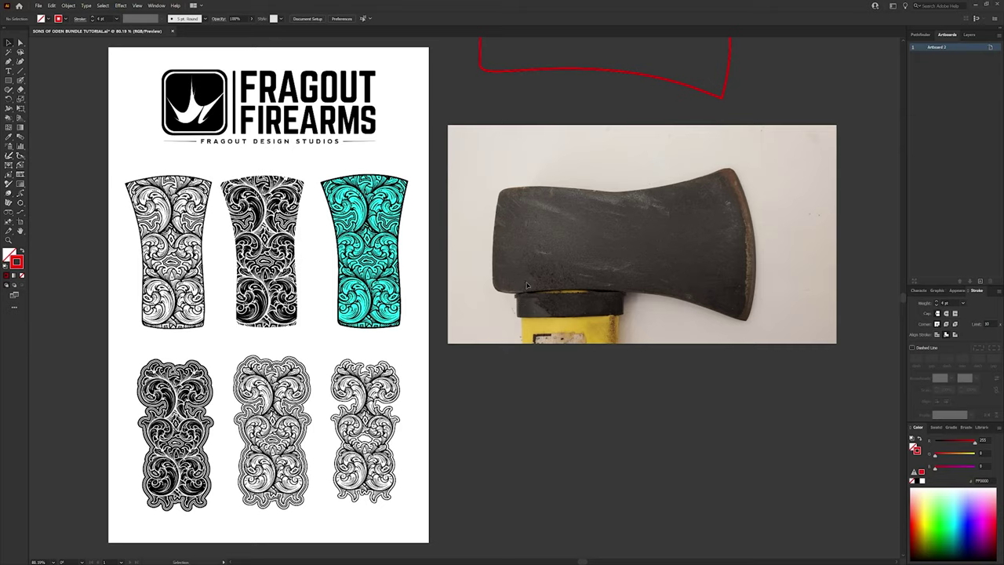
scroll(538, 267, up, 1)
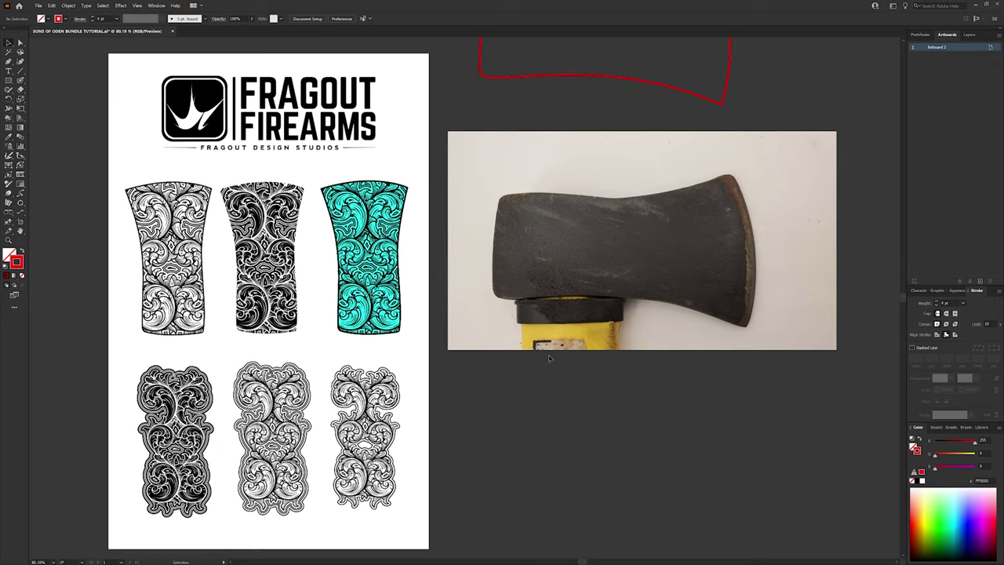
key(z)
drag(276, 356, 426, 415)
drag(517, 230, 541, 305)
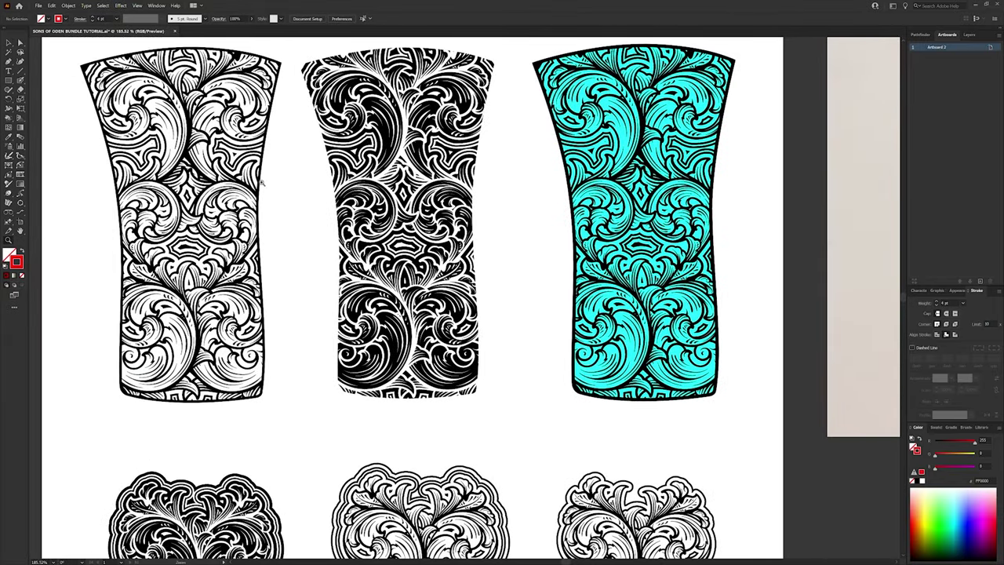
drag(445, 264, 372, 334)
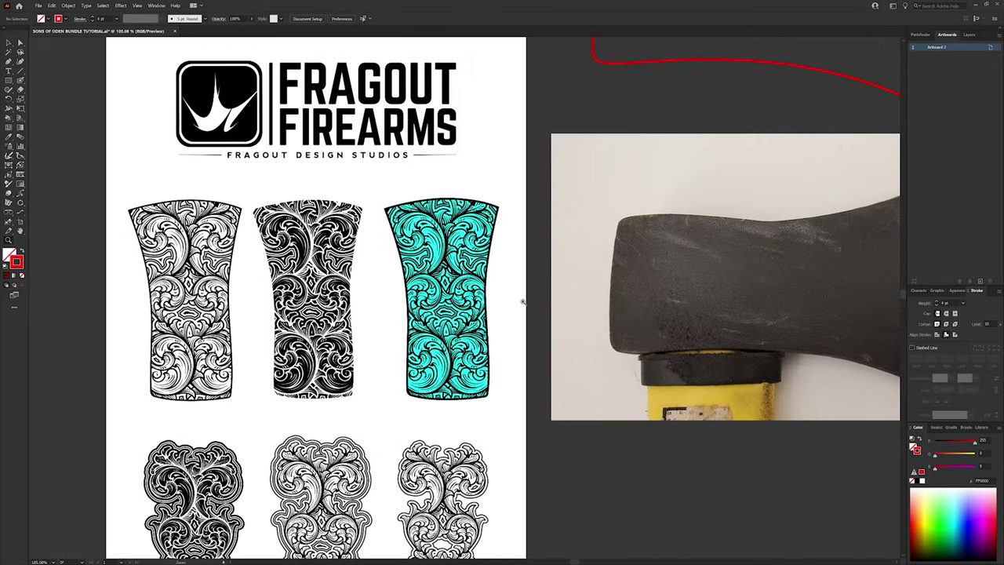
drag(540, 297, 460, 242)
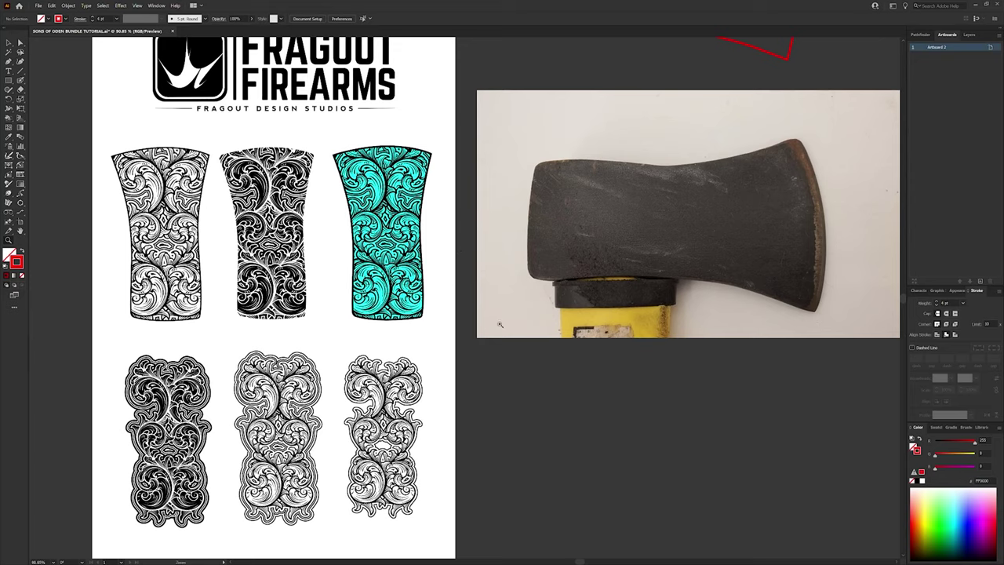
key(v)
Fit the red outline onto the axe head and duplicate the middle bottom scroll design
drag(786, 60, 800, 306)
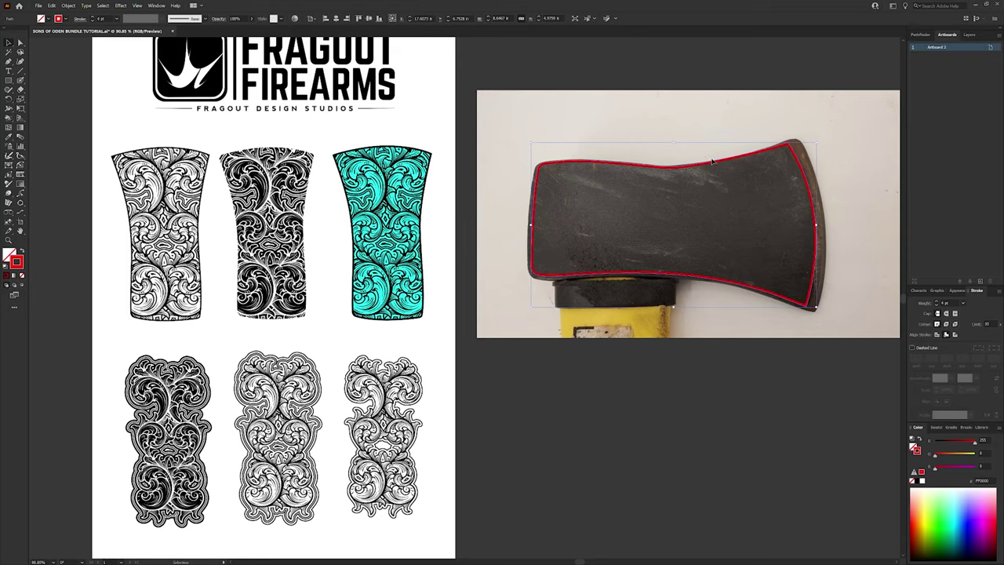
drag(649, 171, 653, 169)
click(302, 414)
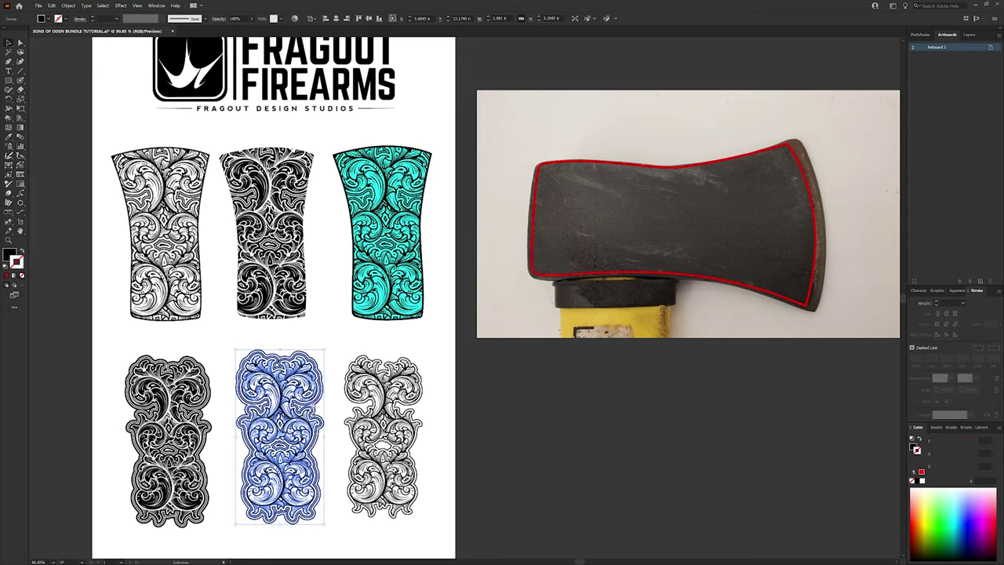
key(ctrl+c)
key(ctrl+v)
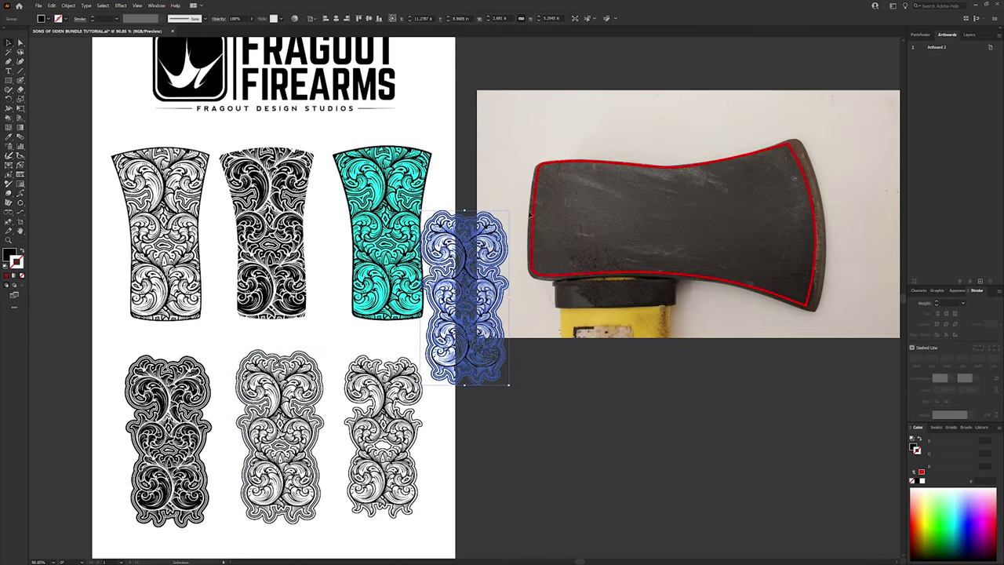
Rotate the pasted scroll design 90° across the axe head and fill it red
drag(511, 209, 825, 225)
click(915, 447)
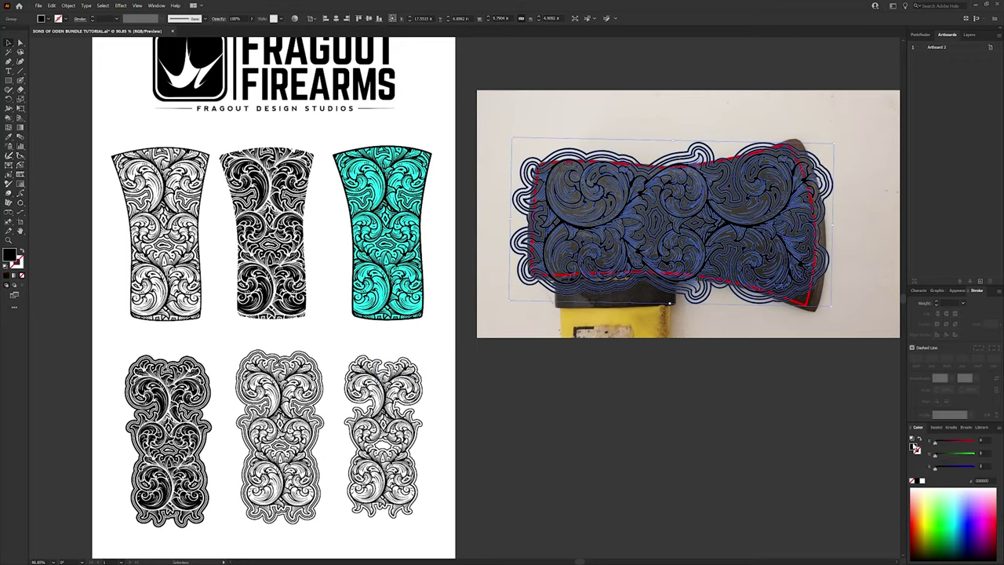
click(974, 443)
click(828, 208)
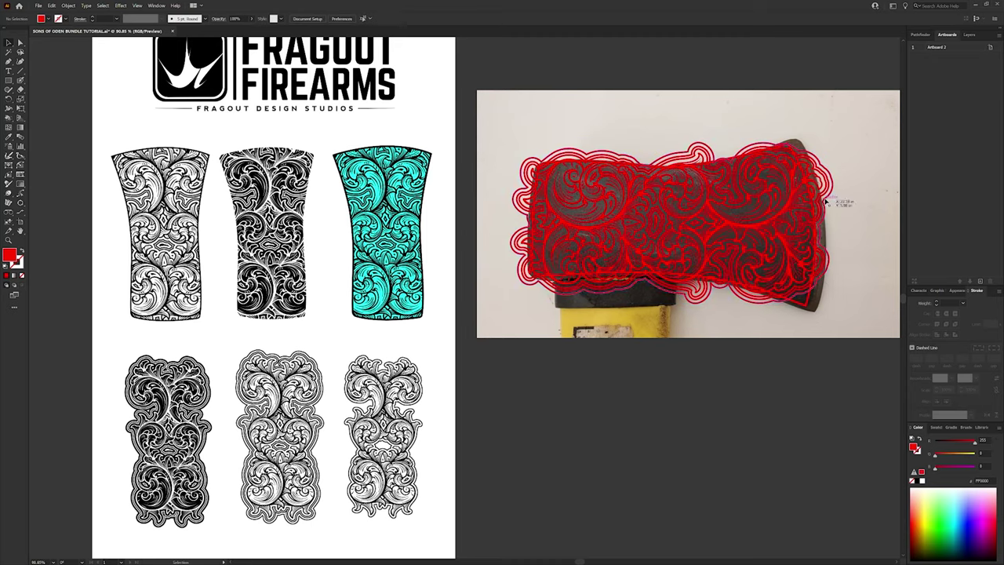
click(824, 201)
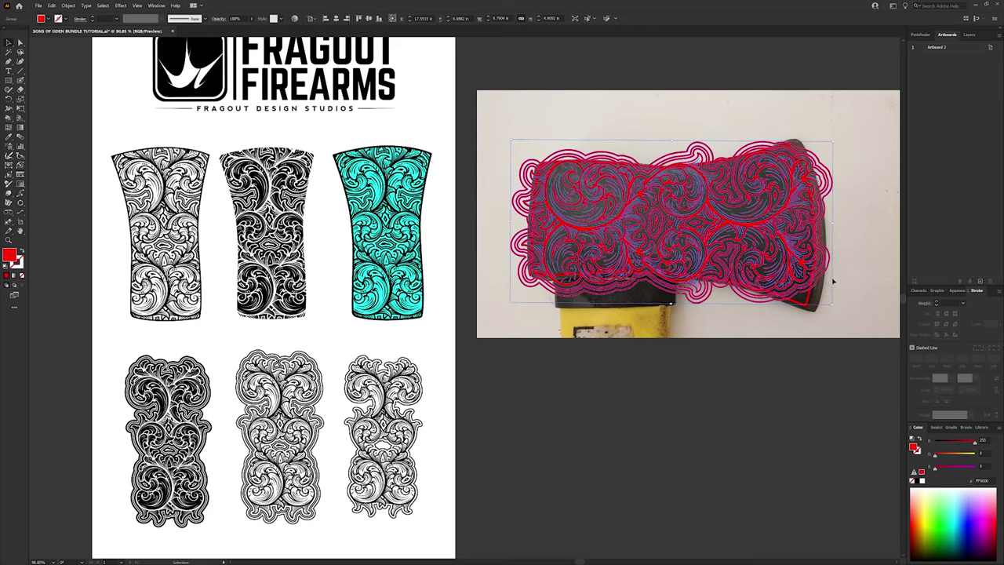
Enlarge the scroll design, recolour it bright green and nudge it upward
drag(832, 304, 840, 308)
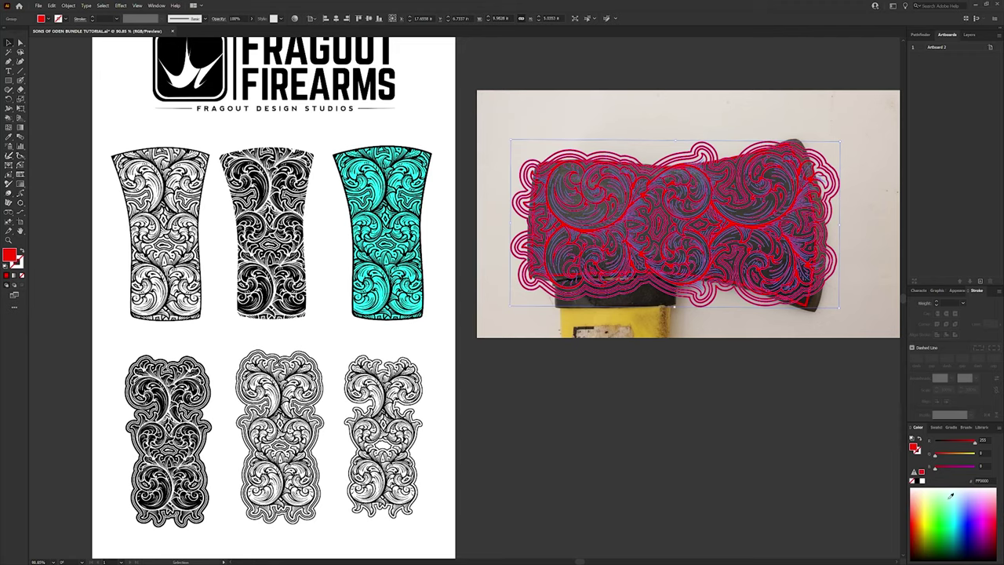
click(917, 480)
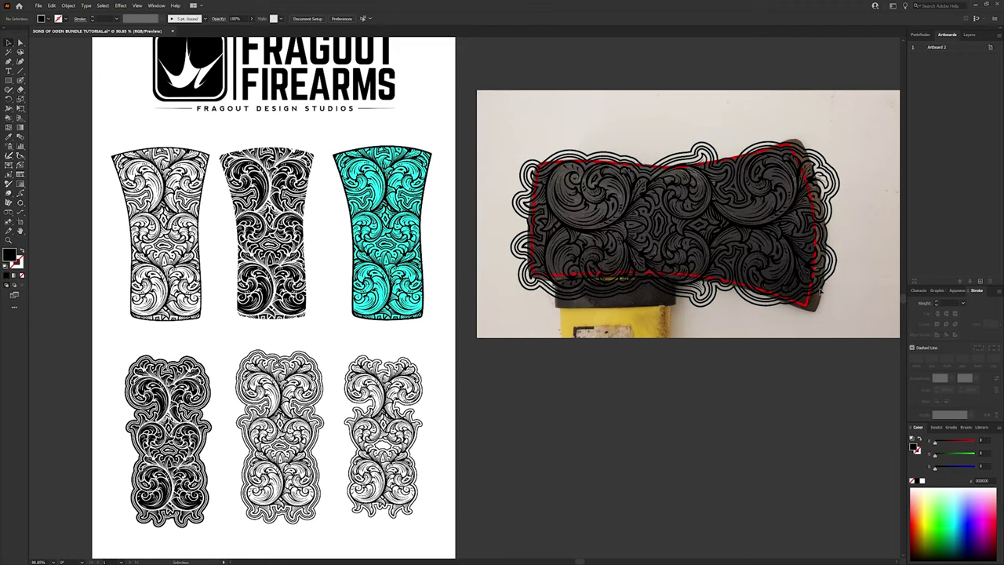
drag(953, 454, 976, 454)
click(839, 171)
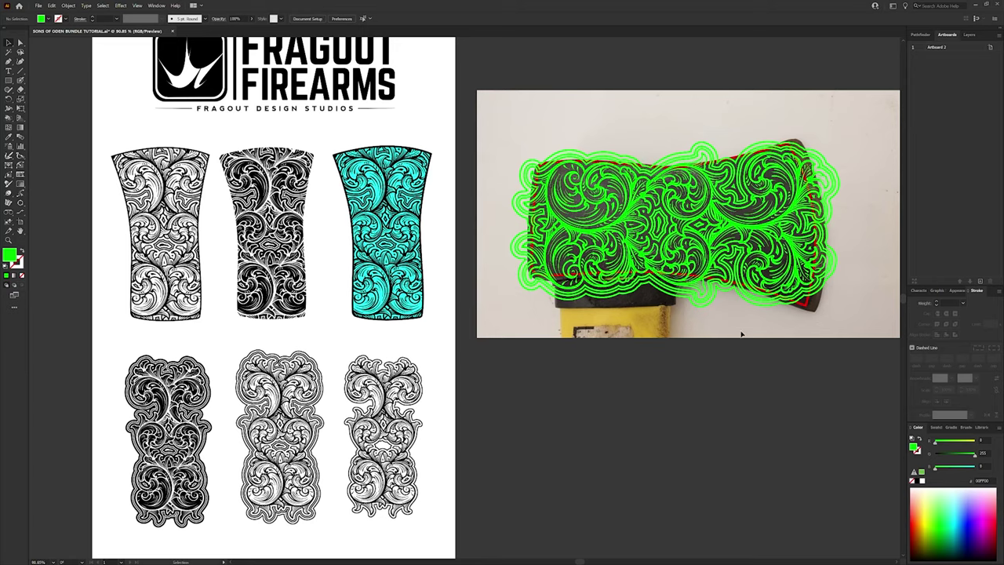
click(756, 307)
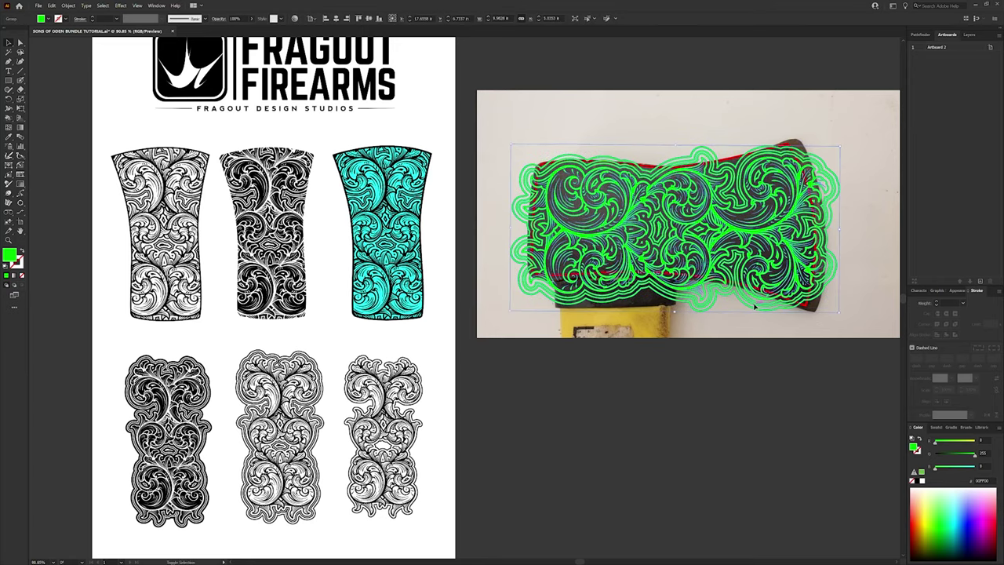
key(Up)
key(Up)
key(Up)
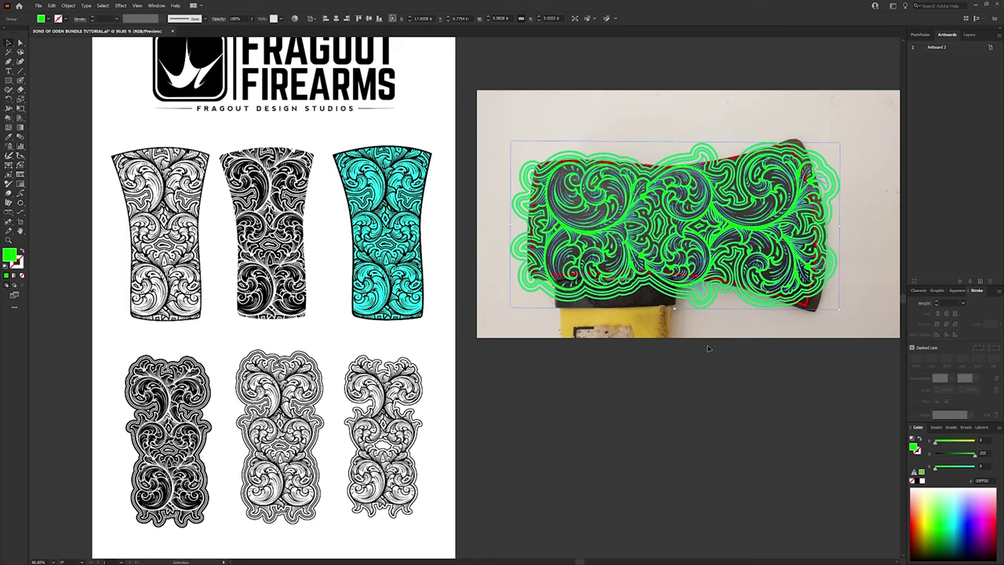
click(814, 308)
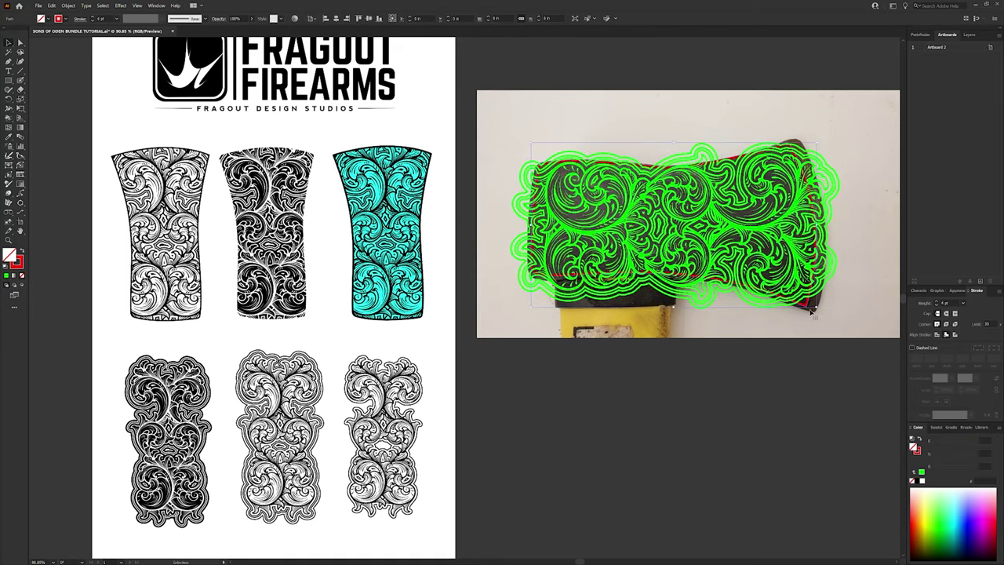
Zoom in and reposition the green engraving over the axe head
scroll(816, 289, up, 3)
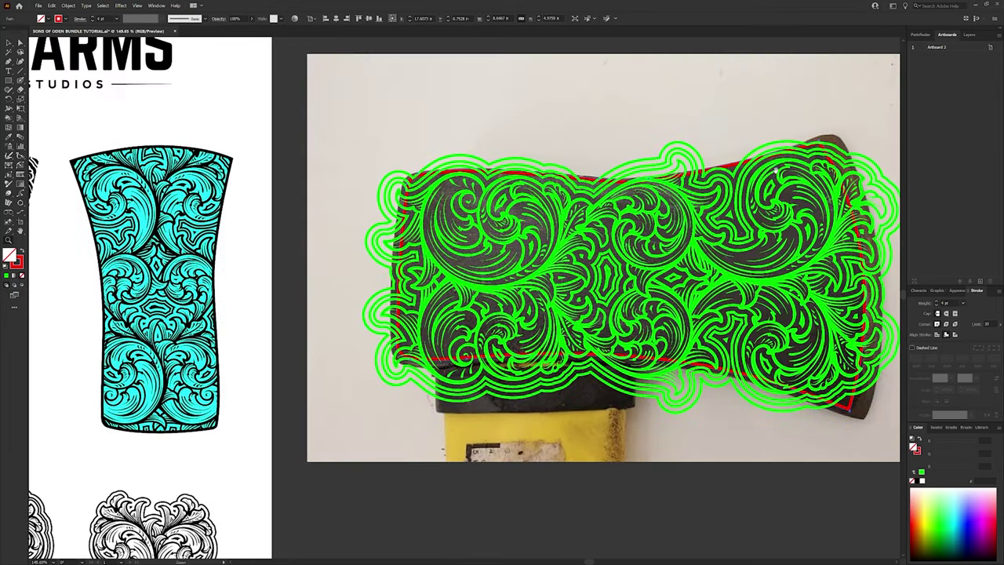
drag(692, 135, 682, 154)
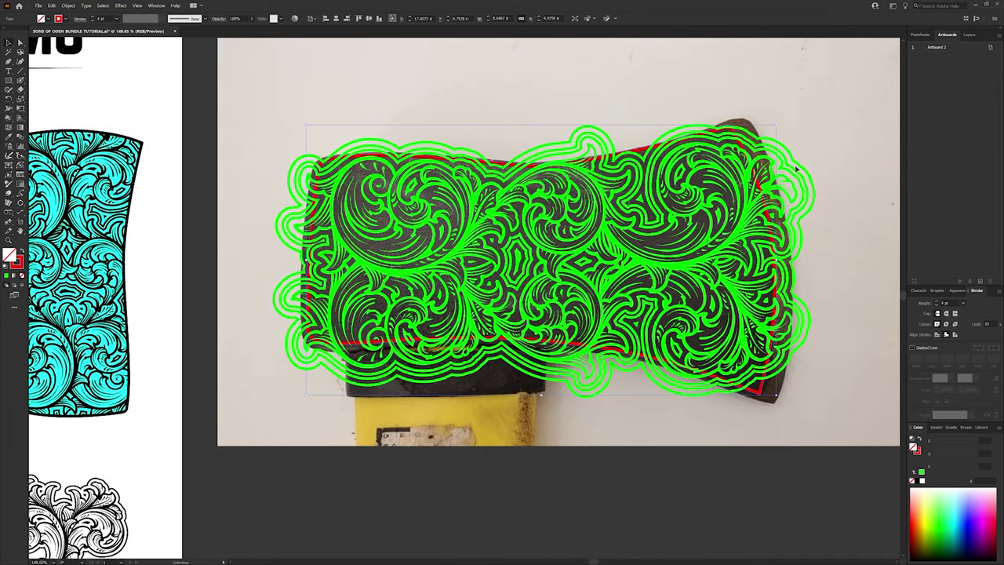
click(549, 242)
drag(548, 239, 640, 227)
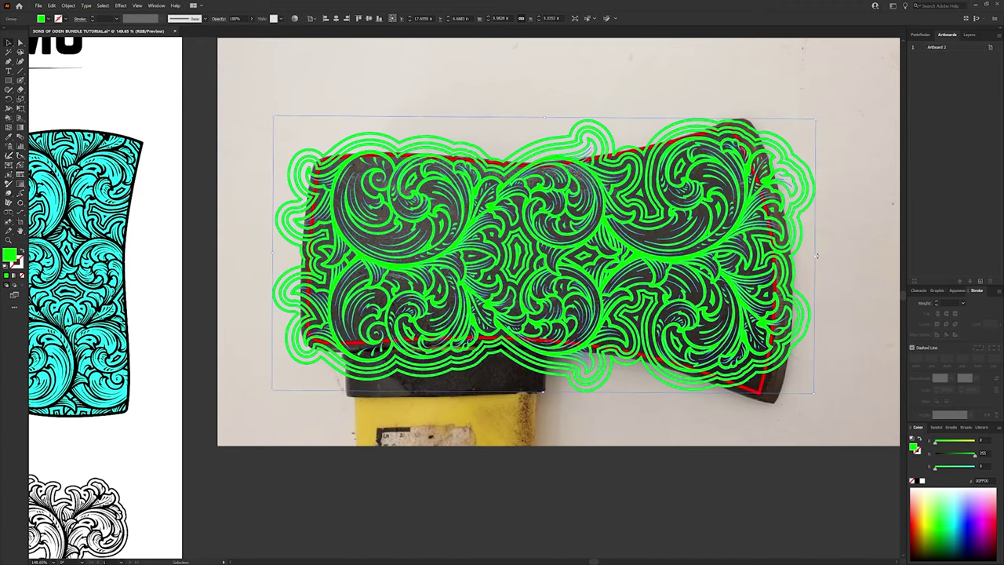
drag(792, 278, 796, 276)
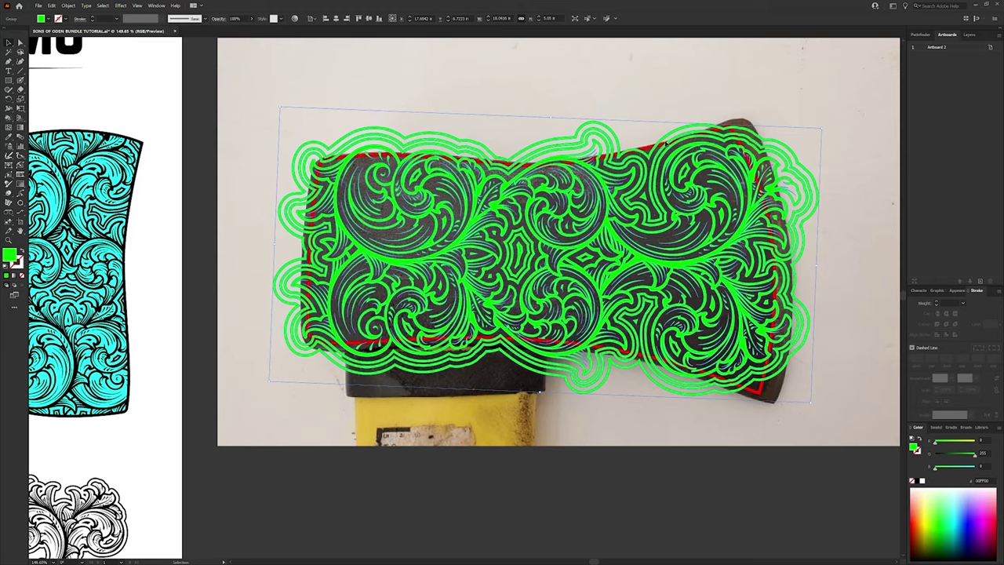
click(655, 132)
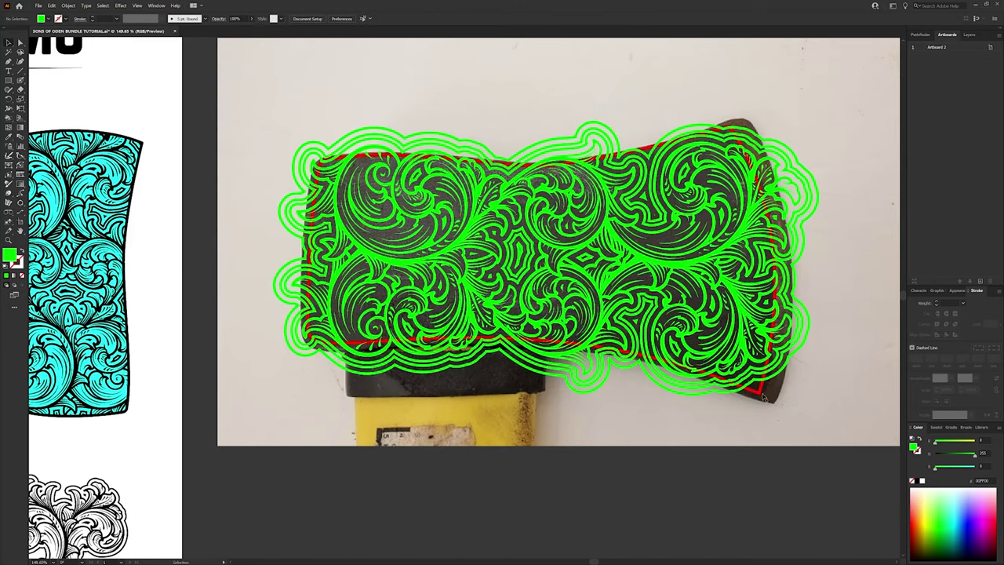
drag(775, 246, 777, 243)
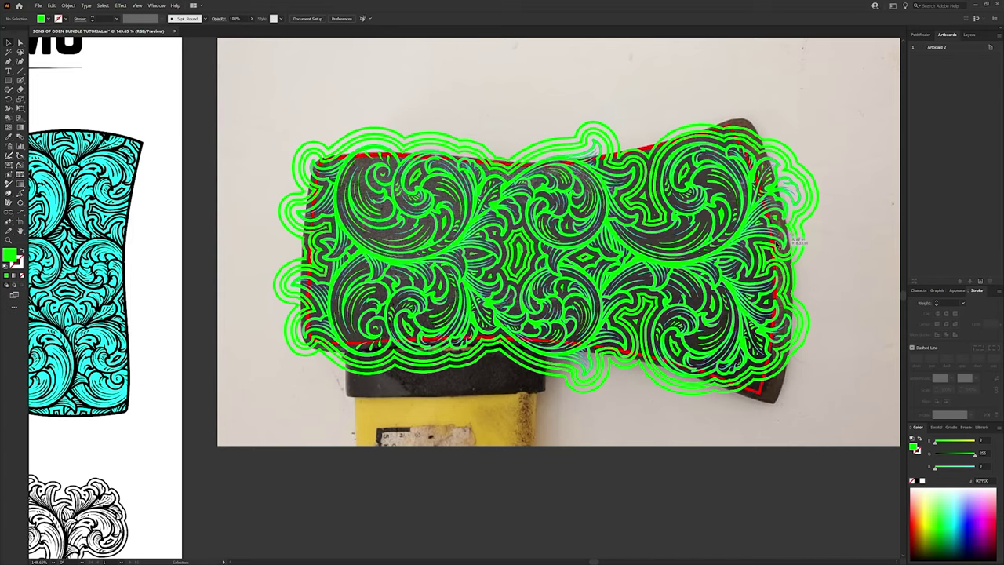
Fill the red axe-head outline with white and bring it in front of the scrollwork
click(763, 392)
click(923, 480)
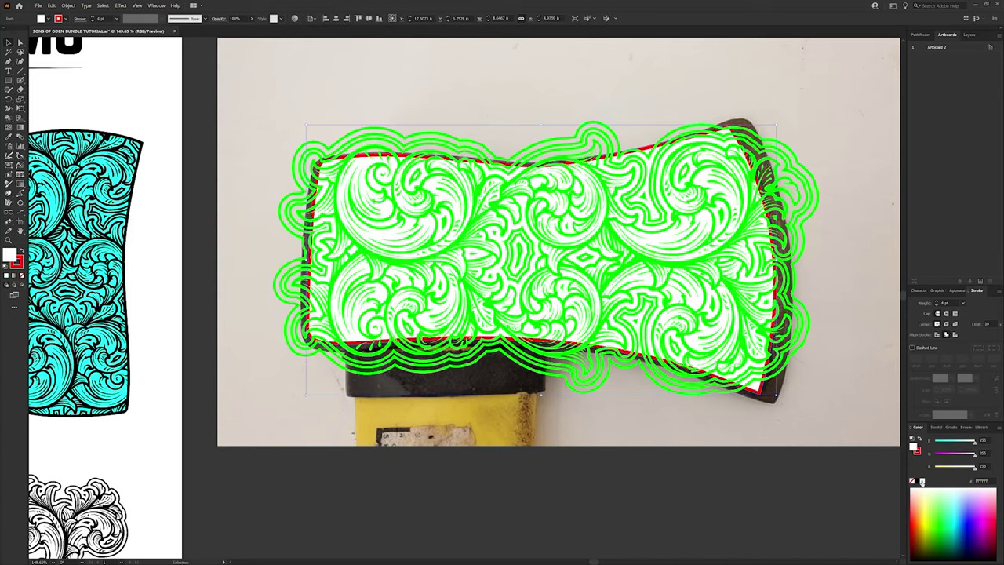
click(855, 448)
click(759, 395)
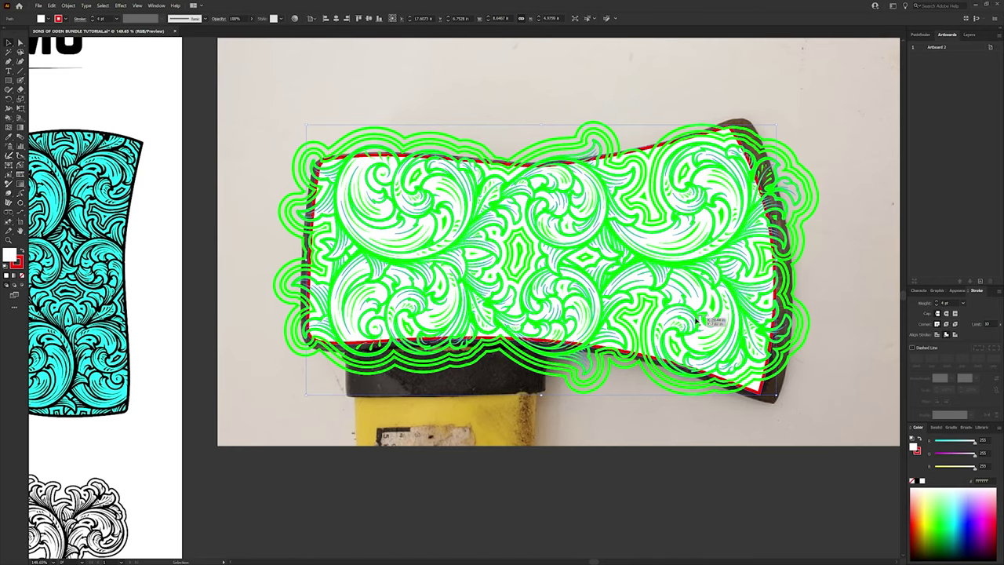
key(a)
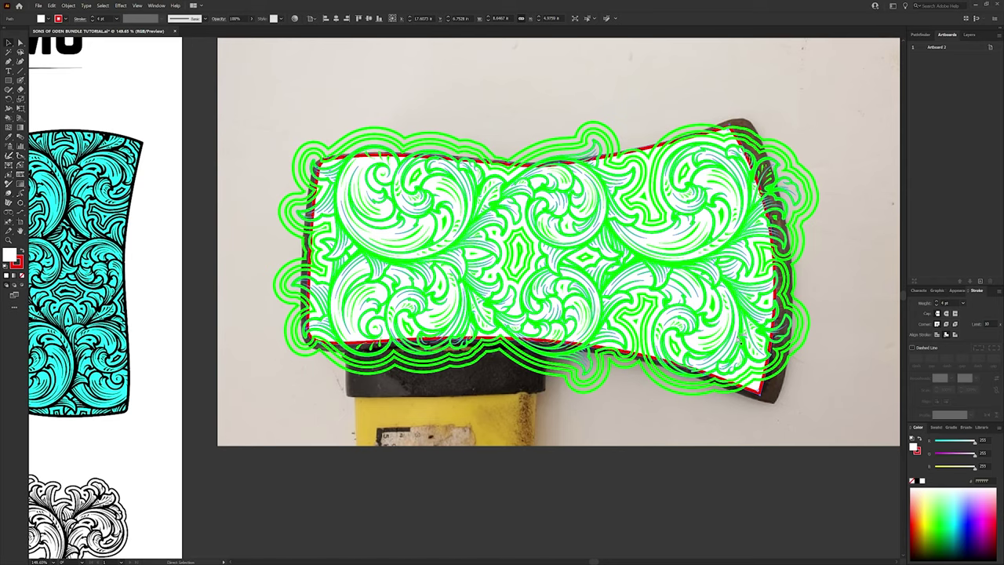
key(v)
click(802, 385)
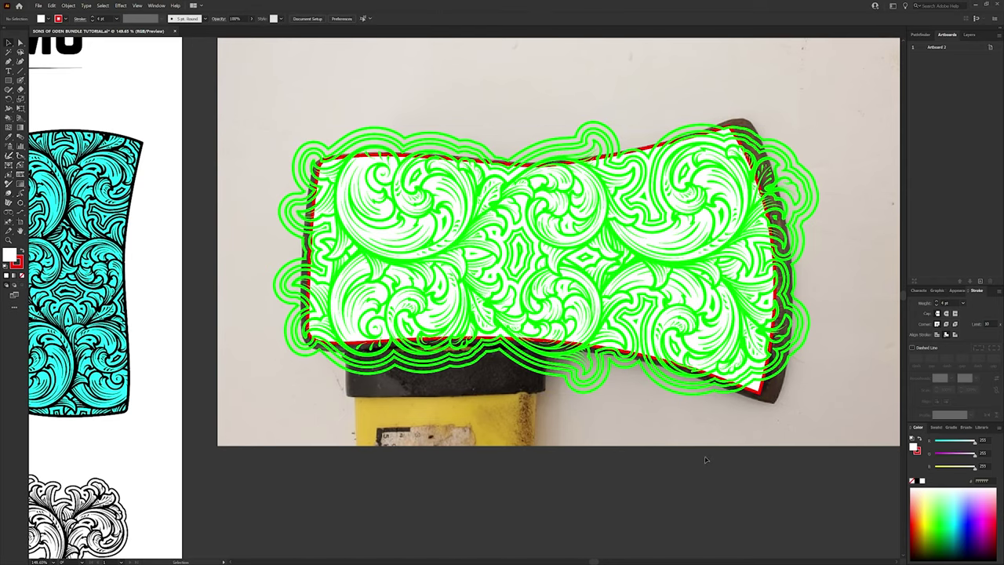
key(a)
key(ctrl+z)
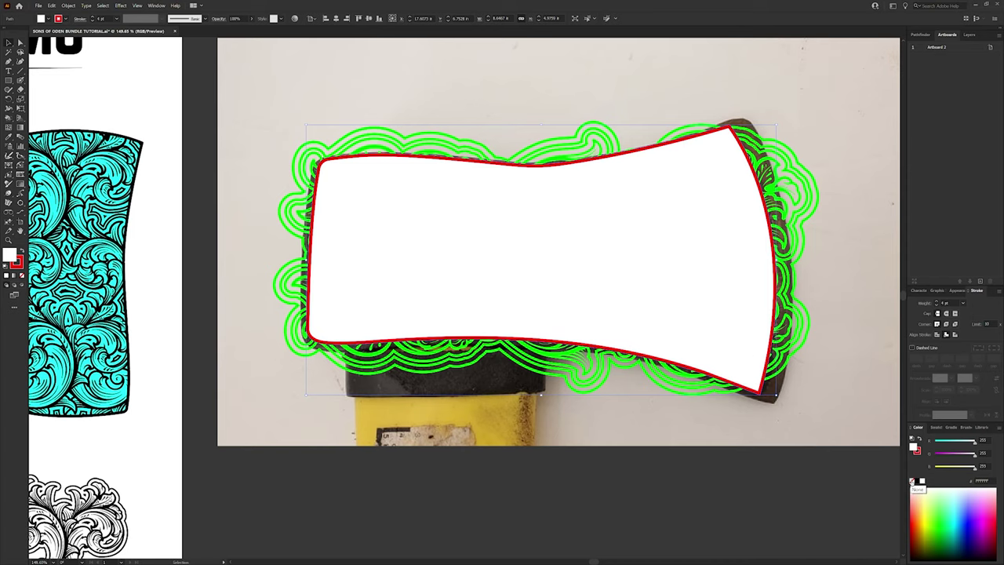
Set the axe shape's fill to None, then hide edges and the bounding box on the scrollwork
click(913, 481)
click(579, 294)
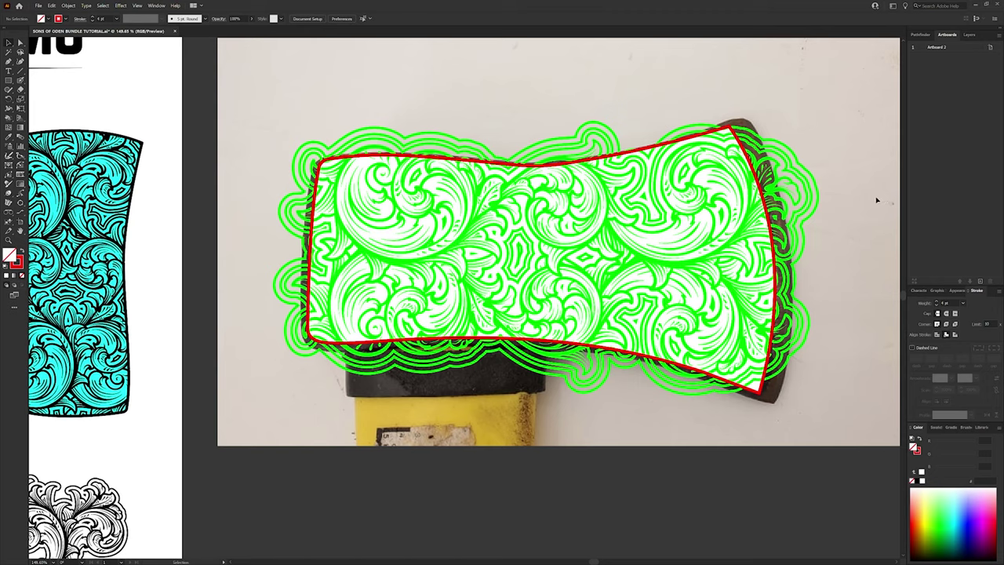
click(758, 177)
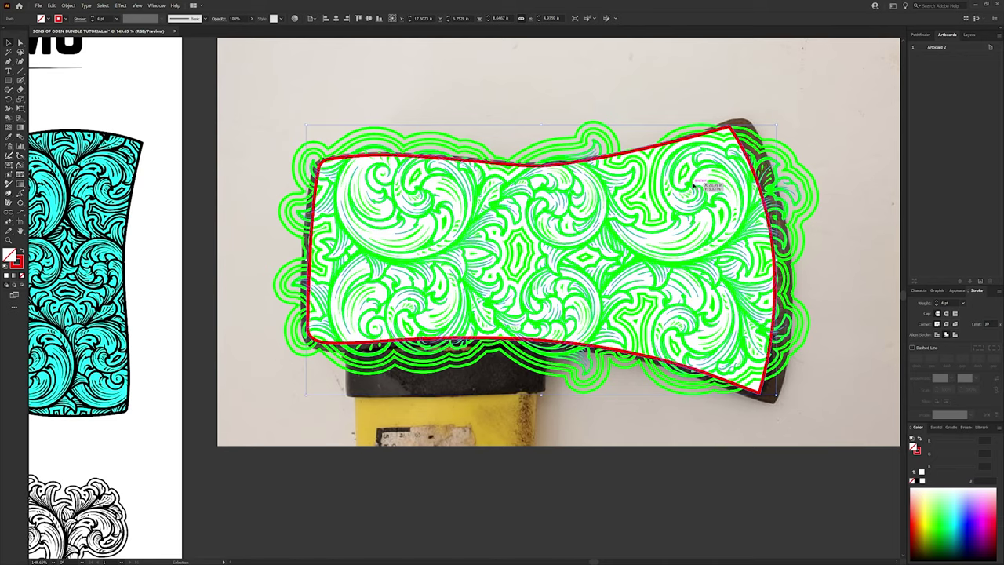
key(ctrl+h)
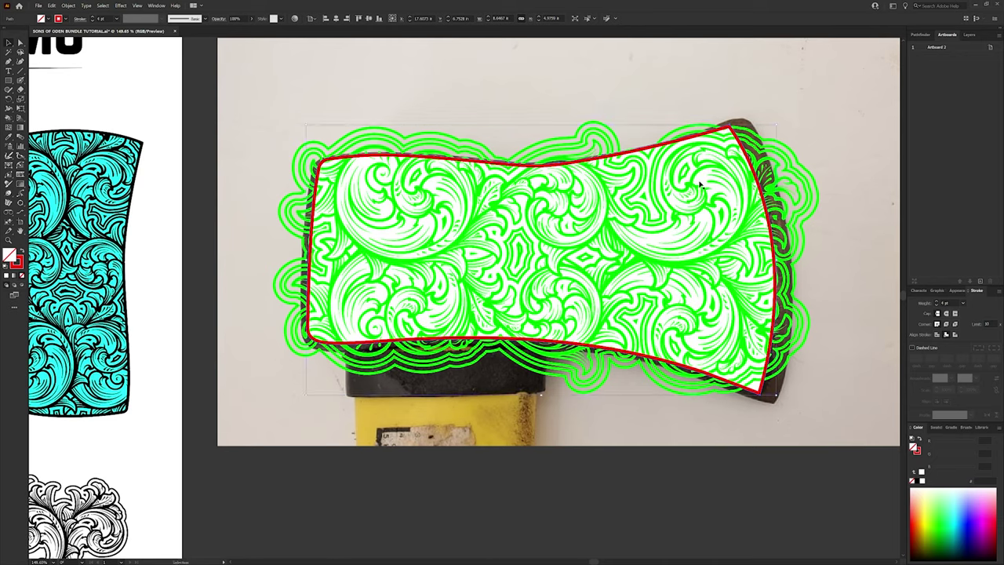
key(ctrl+shift+b)
key(ctrl+shift+b)
Swap fill and stroke to make the axe shape solid red, then select it with the scrollwork
click(920, 440)
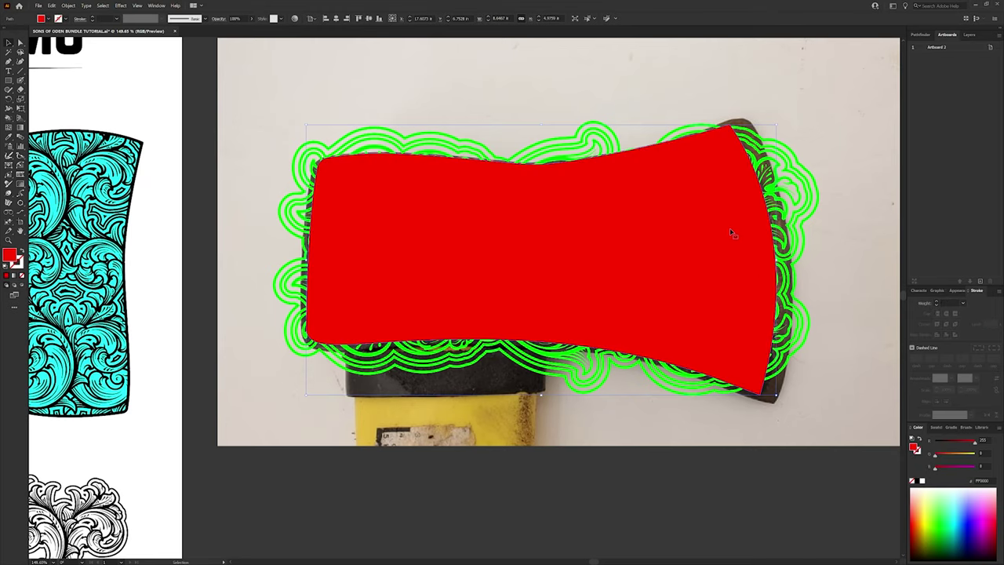
click(816, 285)
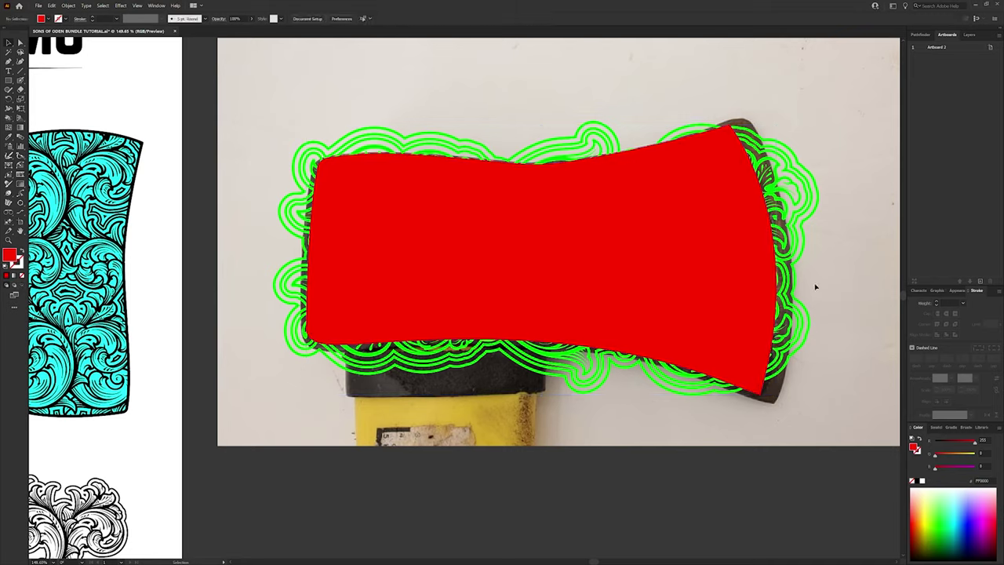
click(648, 224)
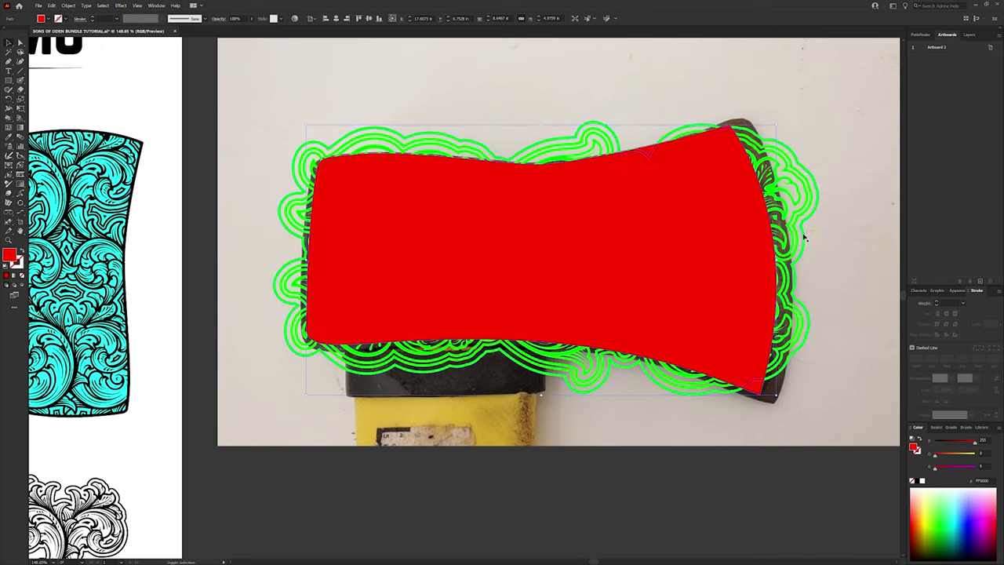
key(ctrl+7)
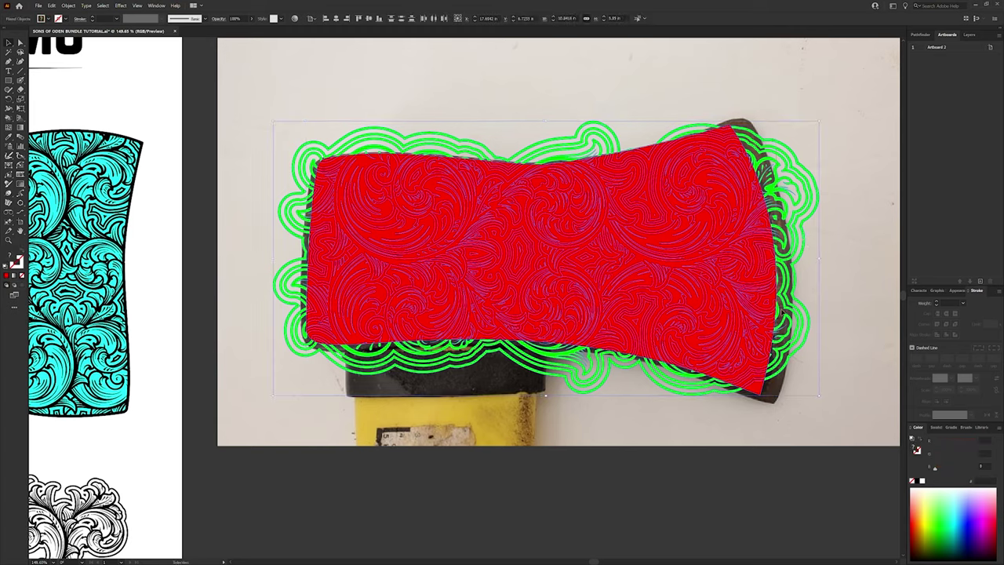
Clip the scrollwork to the red axe shape with Make Clipping Mask, redone after an undo
right_click(787, 273)
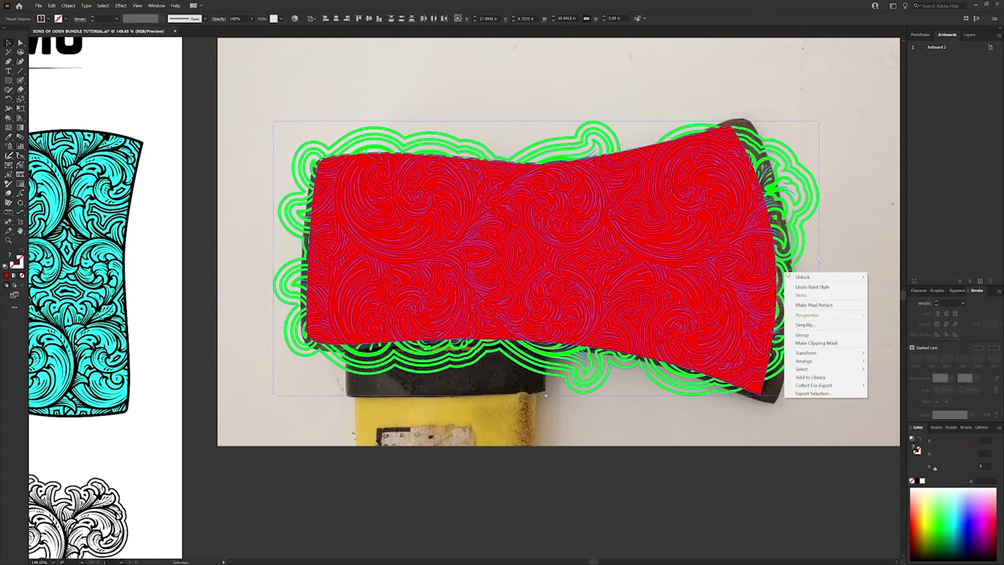
click(826, 344)
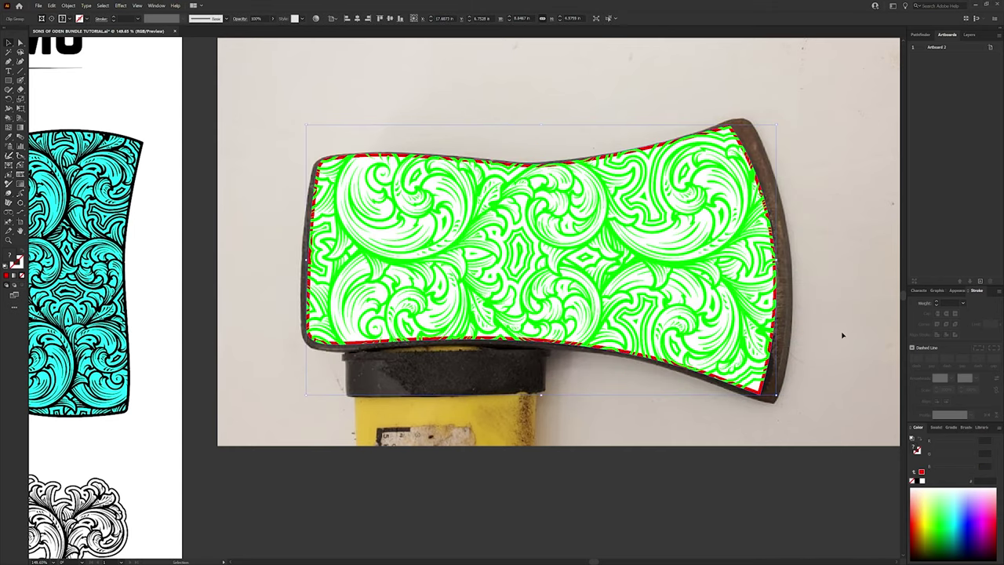
key(ctrl+z)
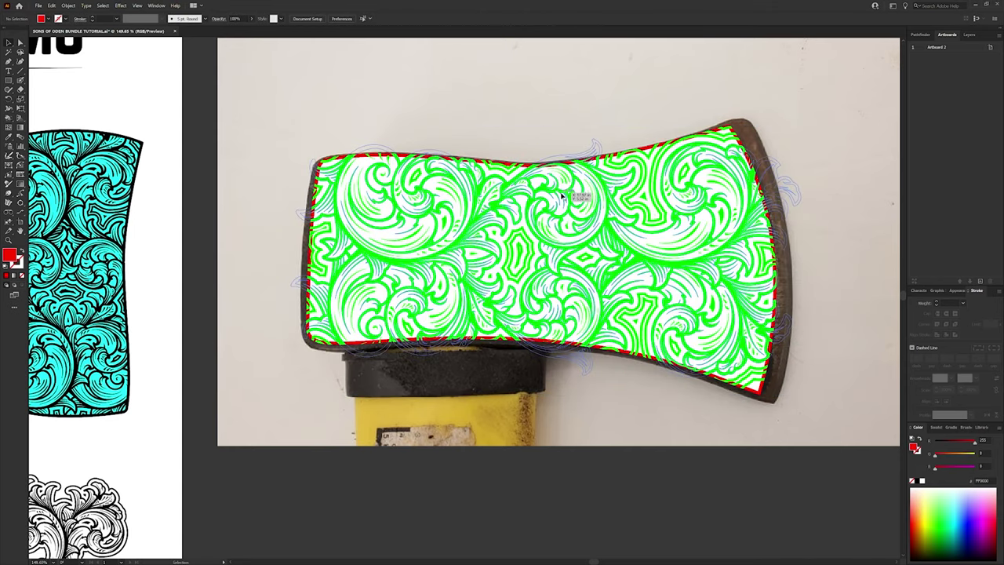
click(859, 292)
click(688, 258)
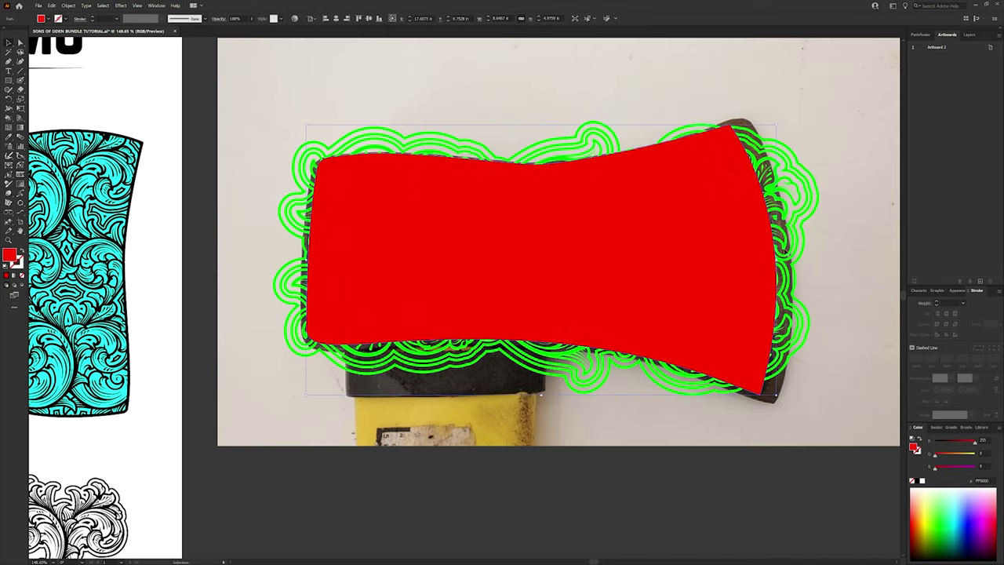
shift+click(807, 248)
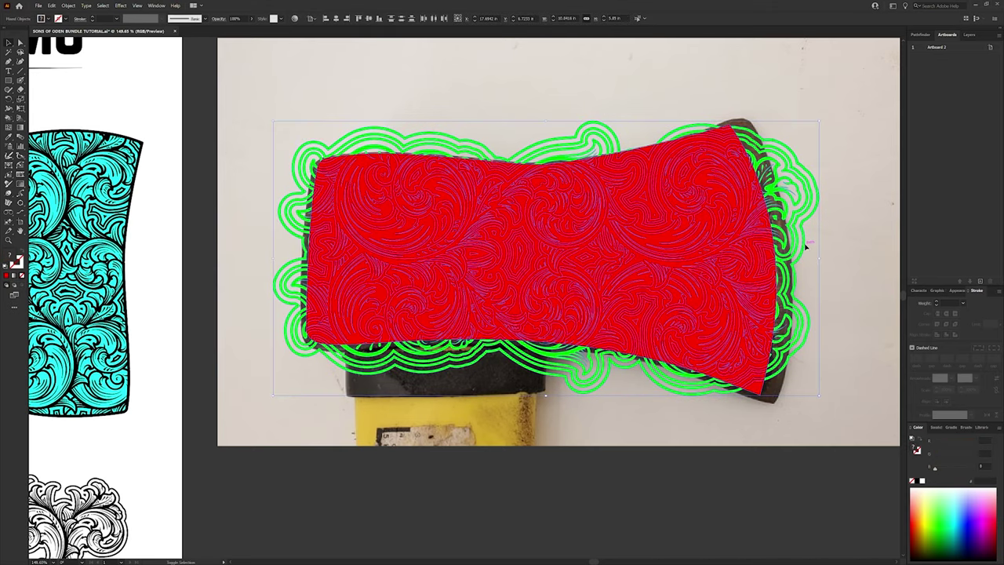
right_click(765, 248)
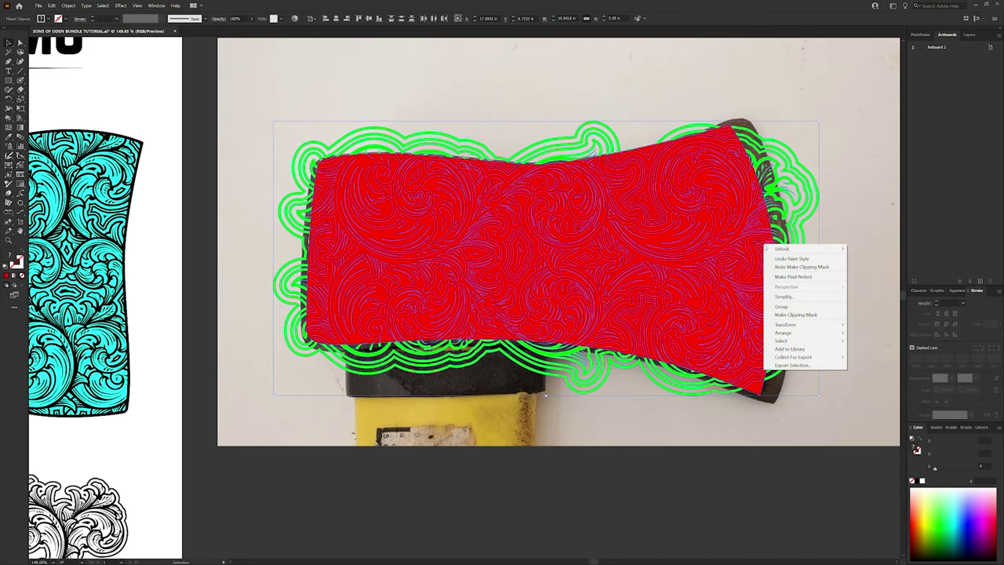
click(810, 316)
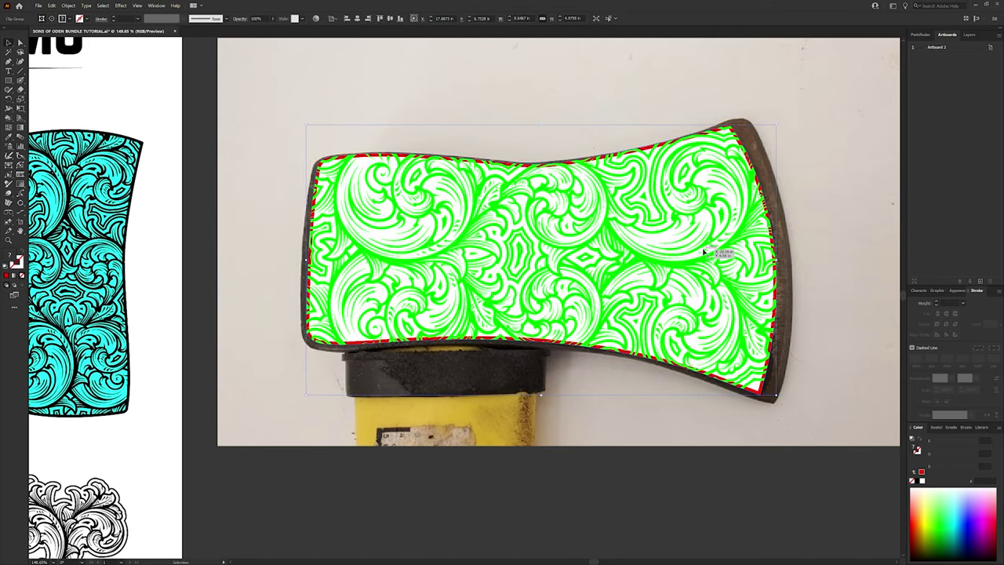
click(850, 279)
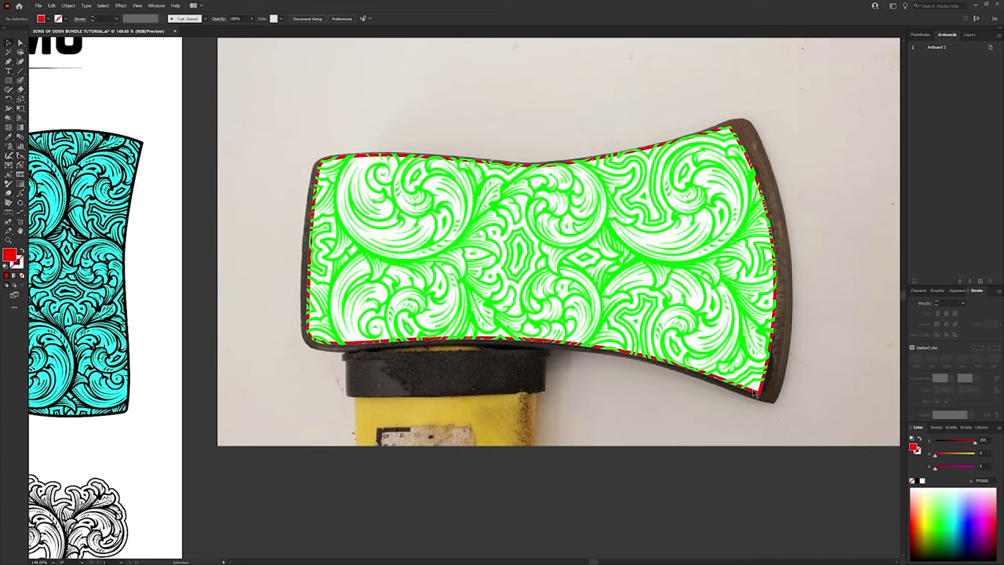
Pull the clip group's lower-right corner slightly left and inspect it zoomed in
click(754, 395)
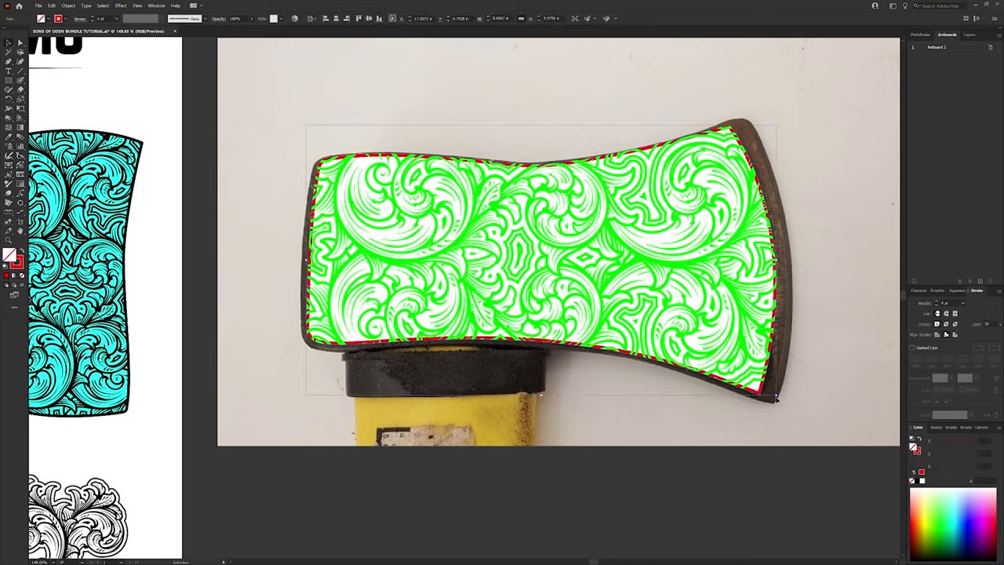
drag(765, 395, 763, 396)
scroll(761, 398, up, 8)
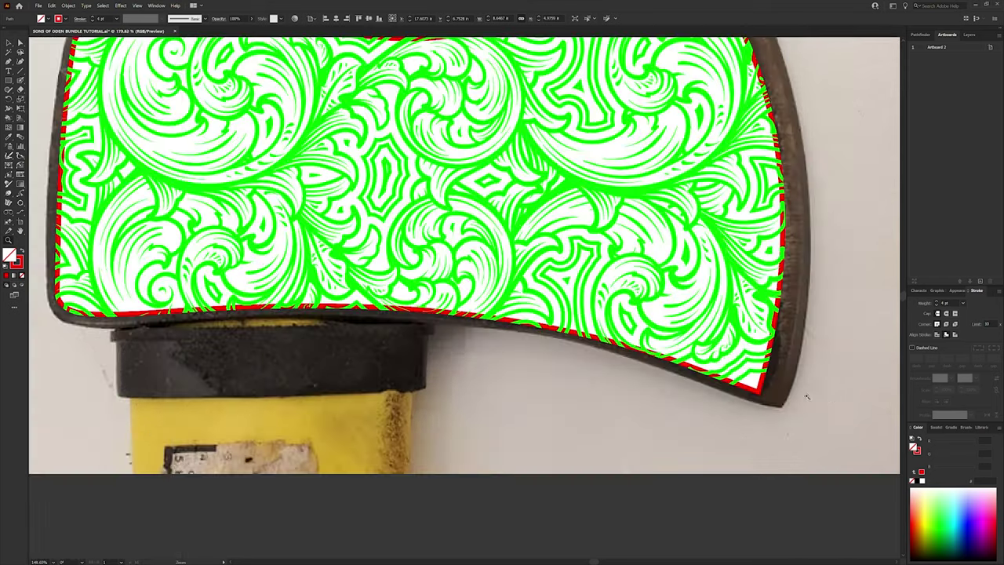
click(739, 264)
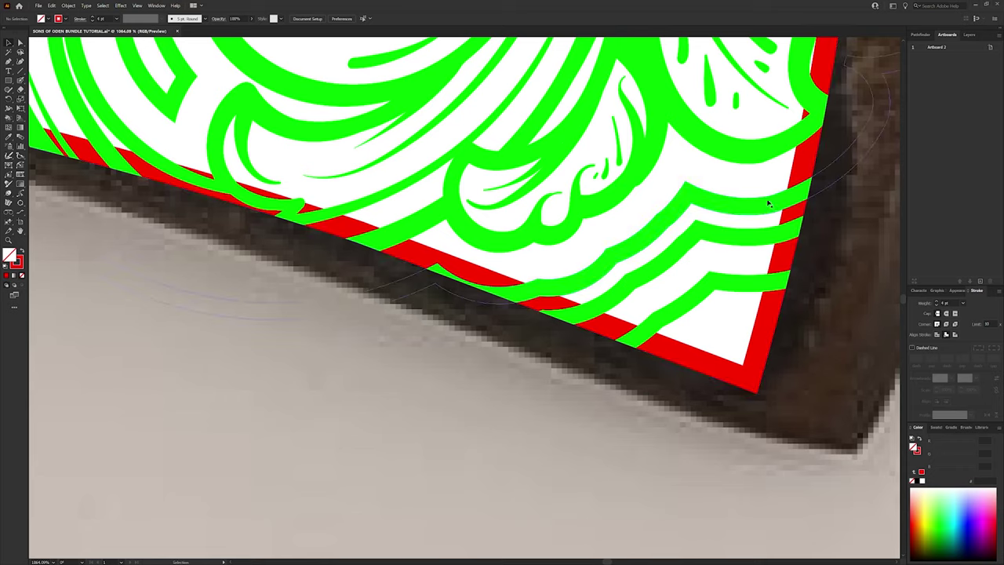
key(a)
click(764, 346)
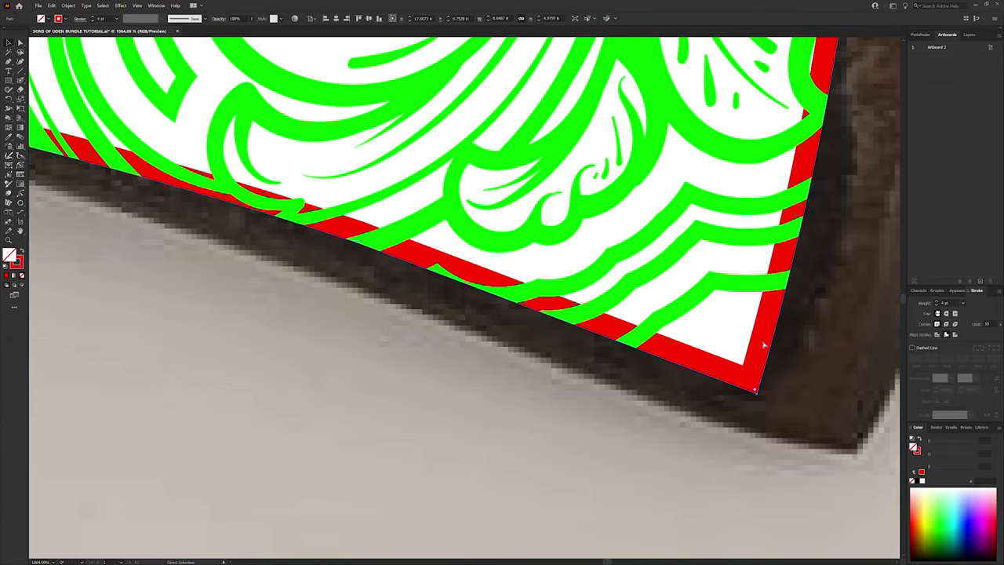
Zoom back out to the whole axe head and select the clipped artwork group
scroll(767, 397, down, 3)
click(706, 494)
scroll(557, 440, down, 5)
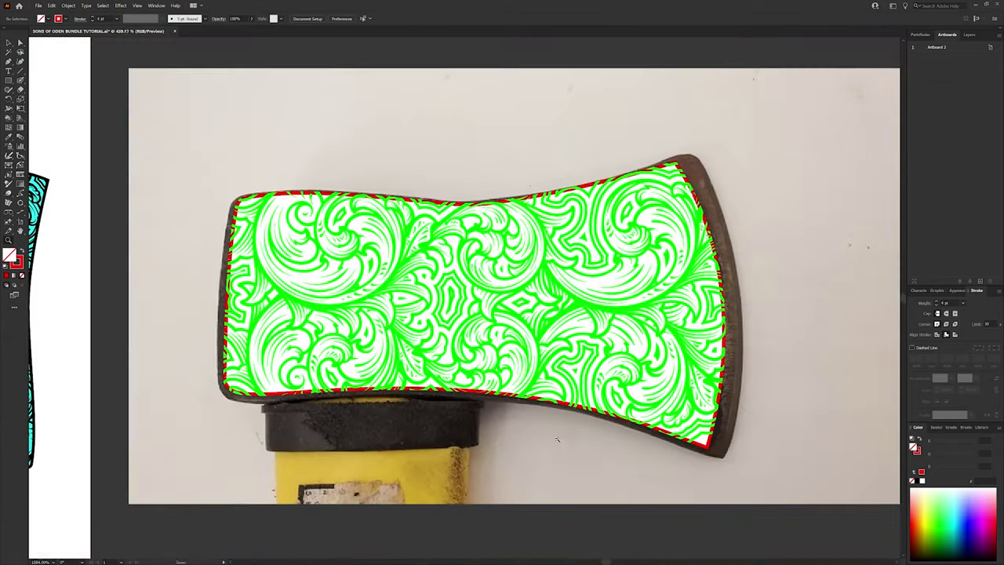
scroll(557, 439, down, 1)
scroll(557, 439, left, 1)
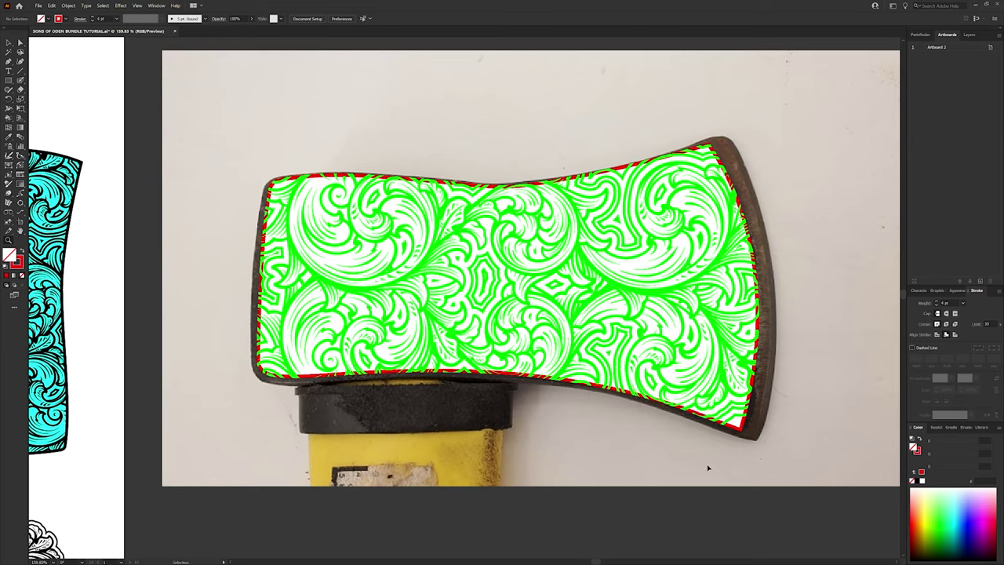
drag(708, 468, 787, 417)
scroll(802, 380, up, 3)
scroll(701, 300, down, 3)
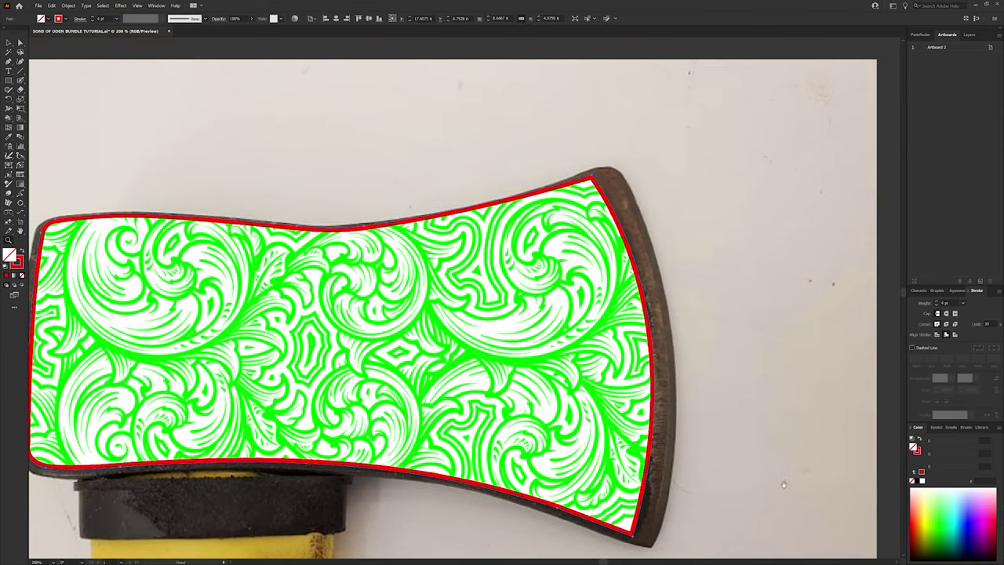
scroll(706, 431, up, 1)
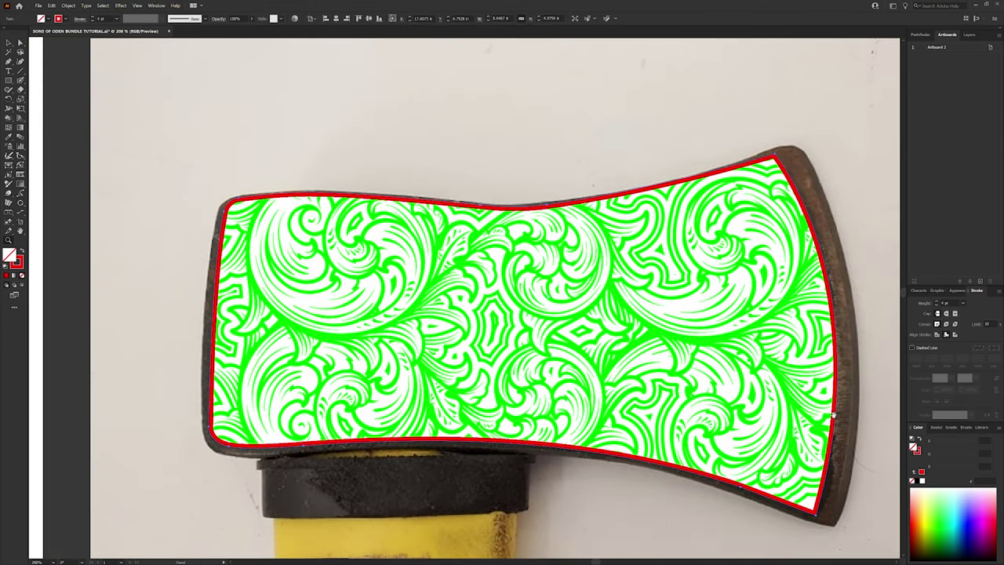
click(604, 411)
Isolate the clip group and fill the scrollwork paths black, then re-enter the group
double_click(604, 411)
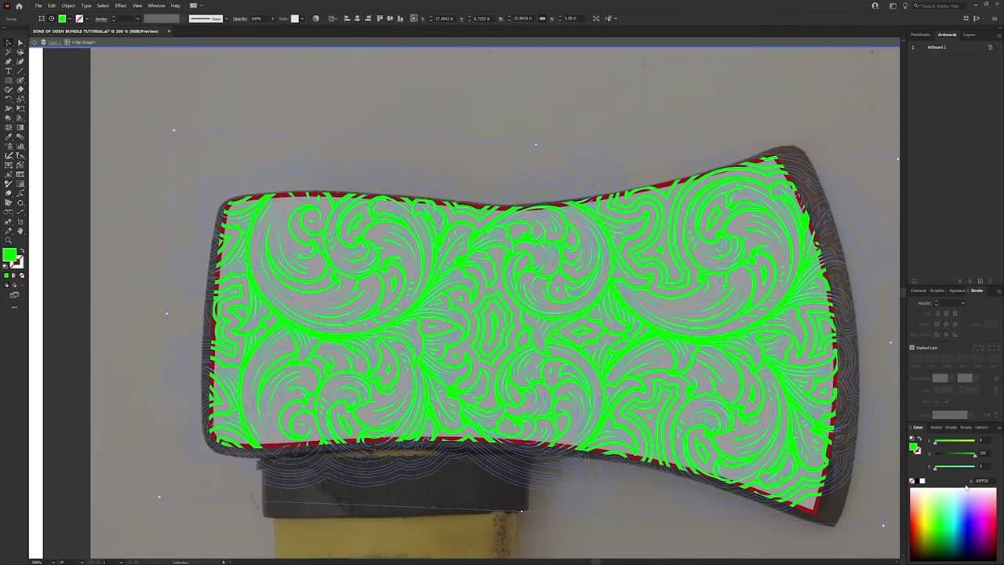
click(917, 480)
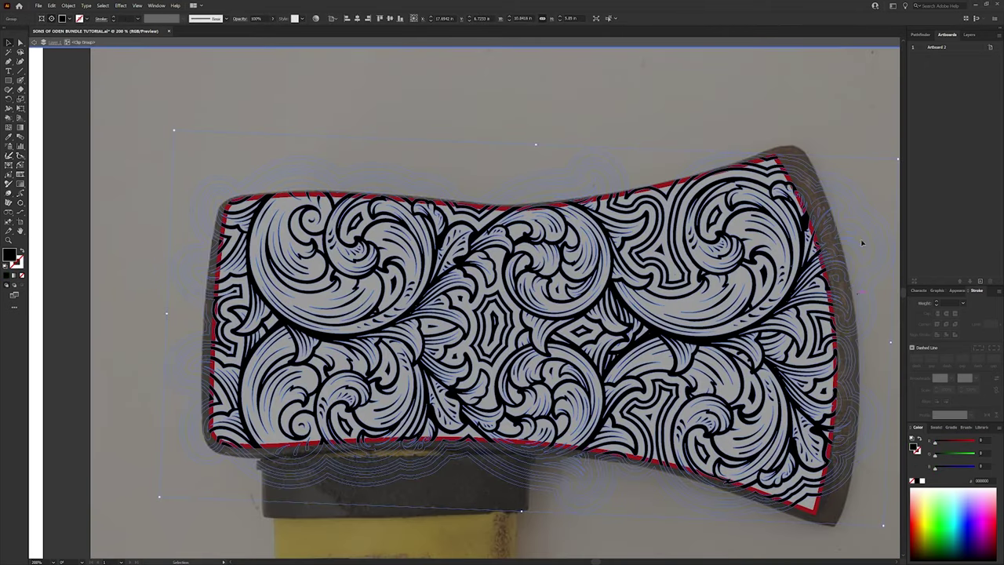
double_click(818, 121)
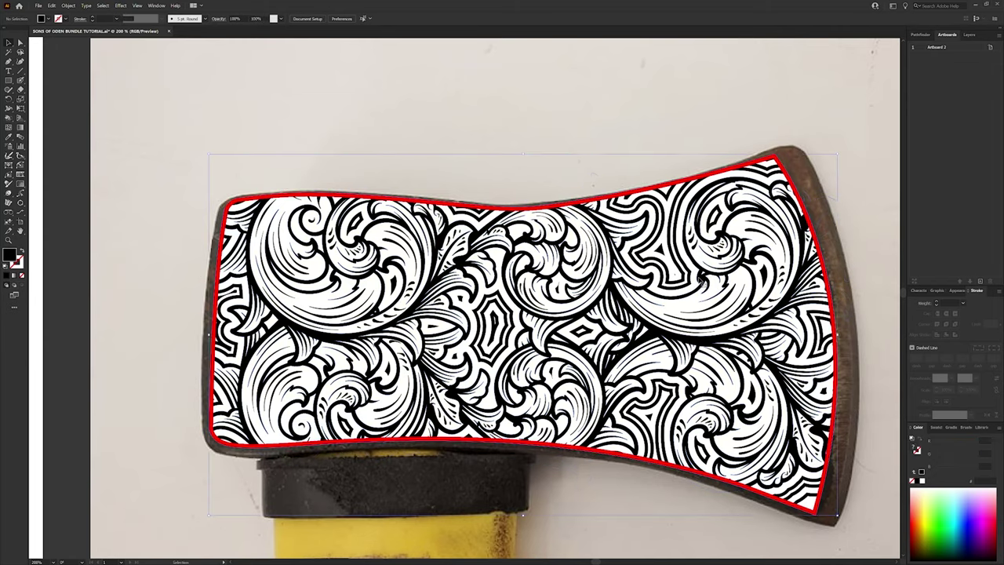
double_click(701, 279)
click(680, 158)
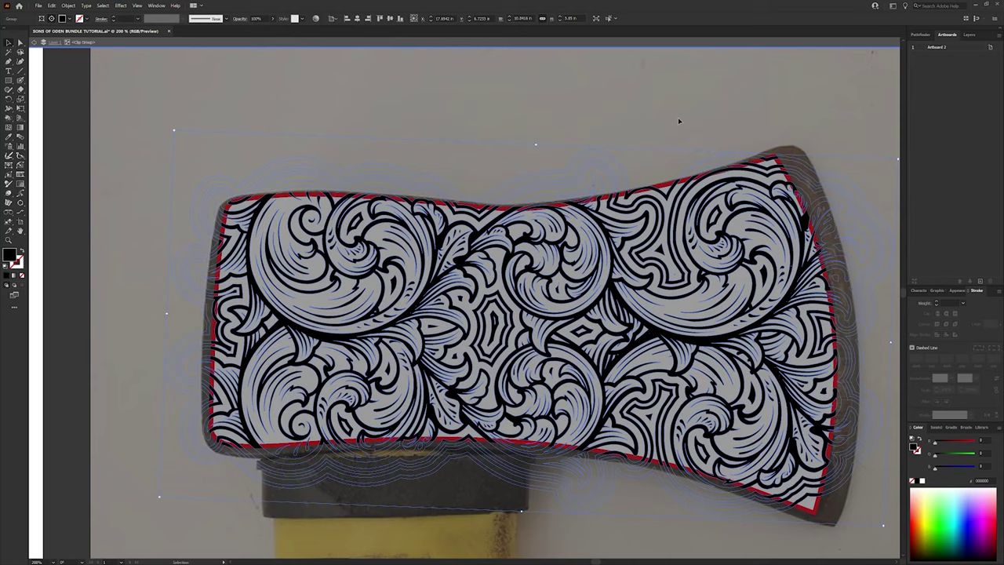
double_click(674, 134)
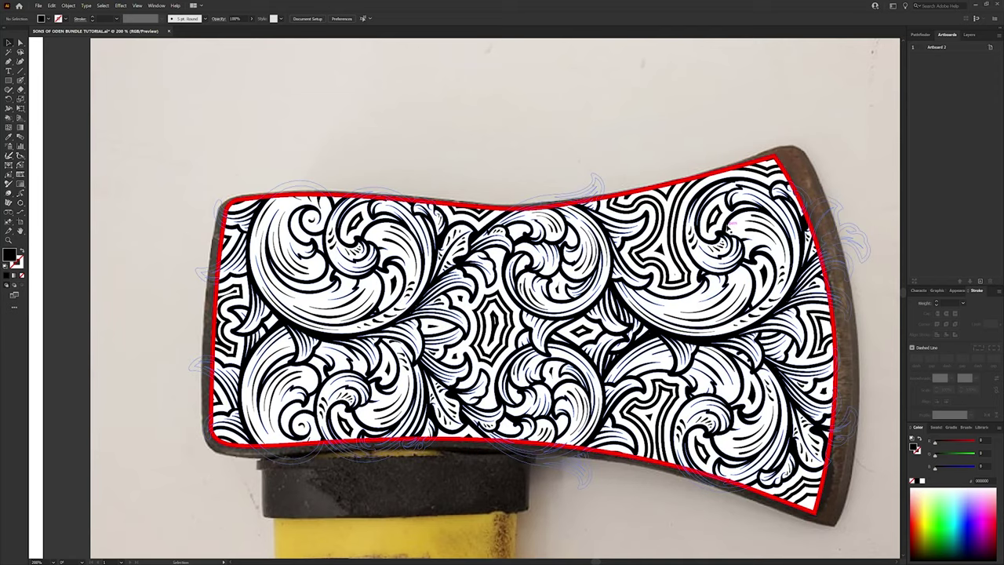
double_click(729, 226)
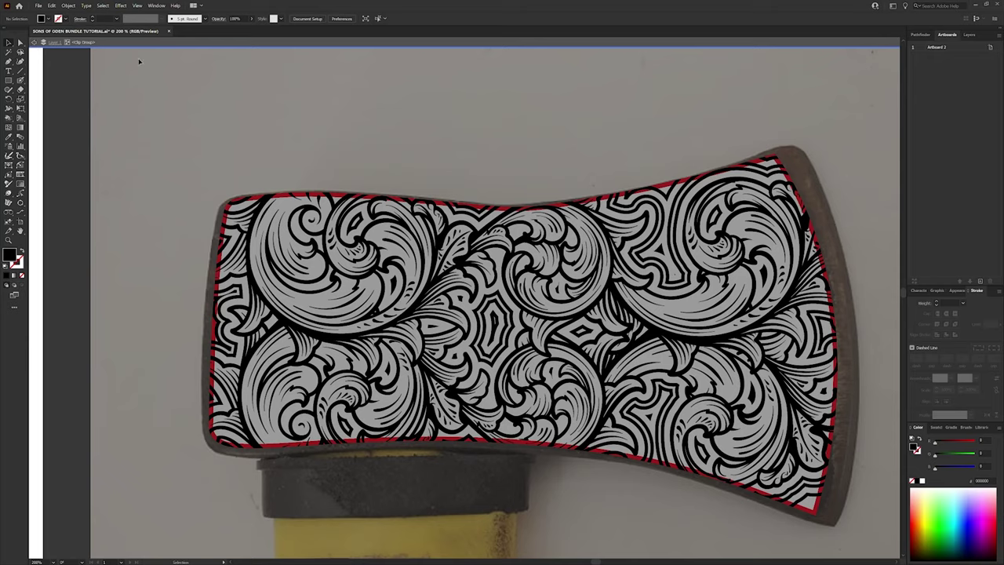
Select all pattern paths, rotate them slightly and shift them left inside the axe shape
key(ctrl+a)
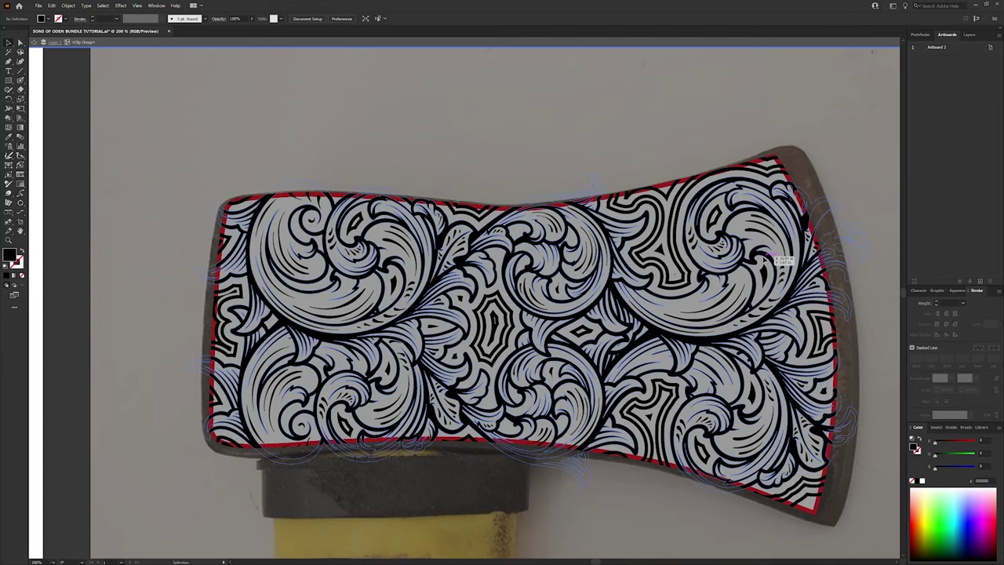
drag(537, 143, 533, 144)
drag(424, 292, 191, 320)
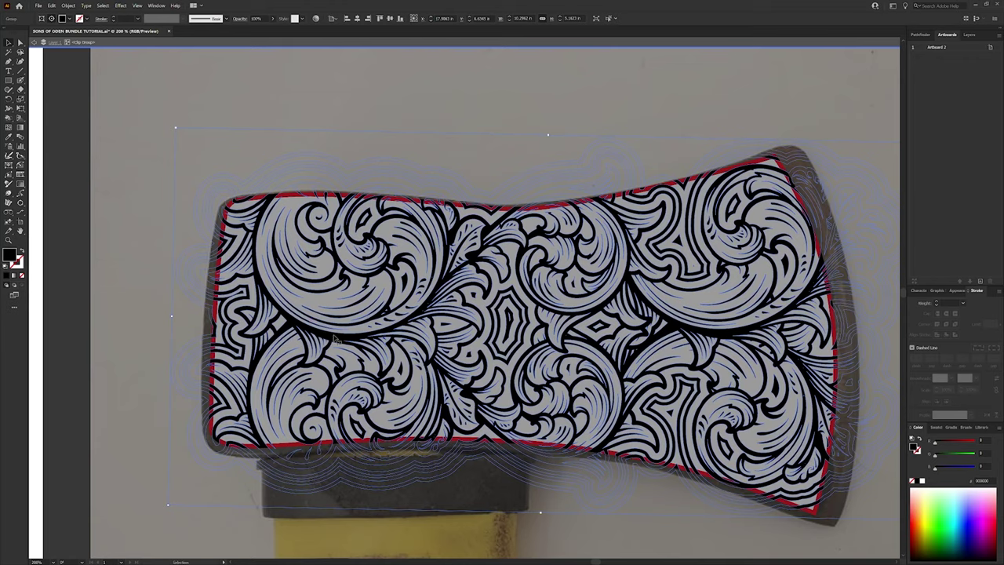
drag(331, 337, 307, 339)
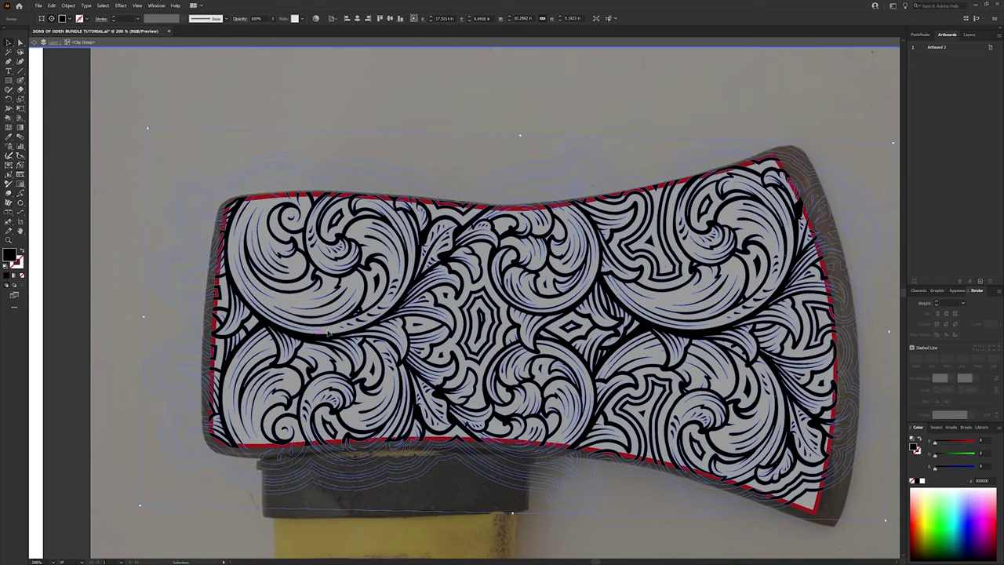
drag(398, 339, 387, 340)
click(102, 253)
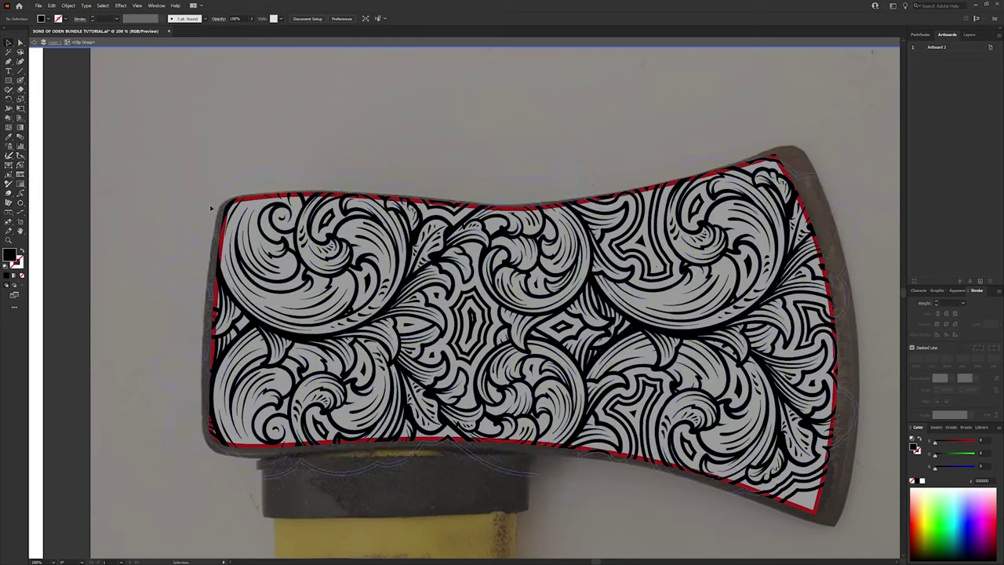
double_click(94, 148)
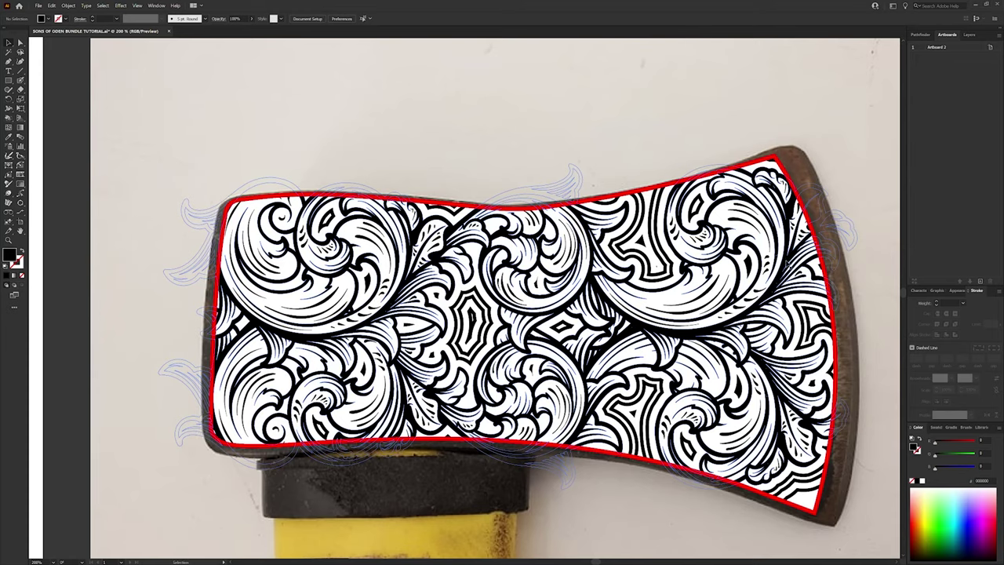
click(787, 261)
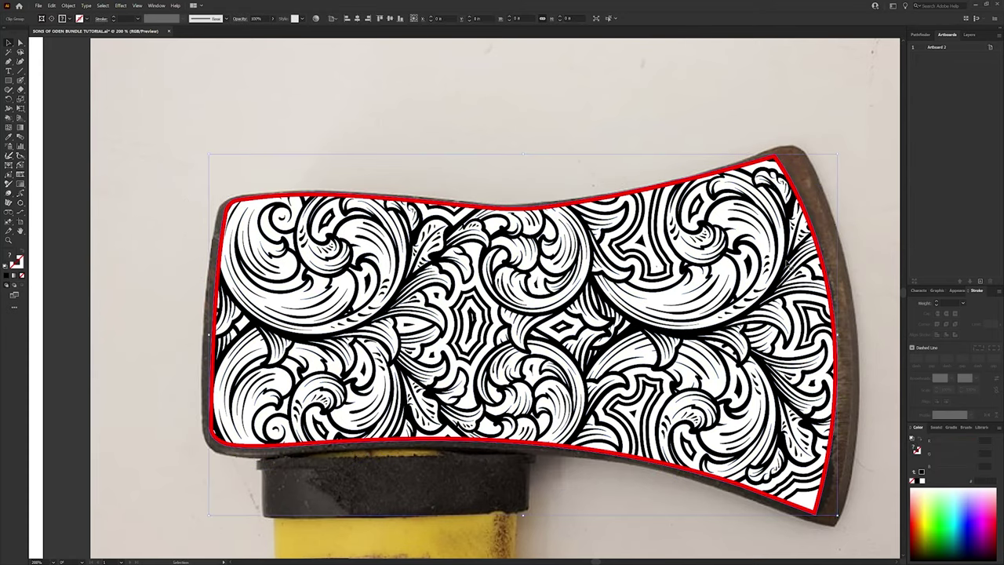
right_click(787, 262)
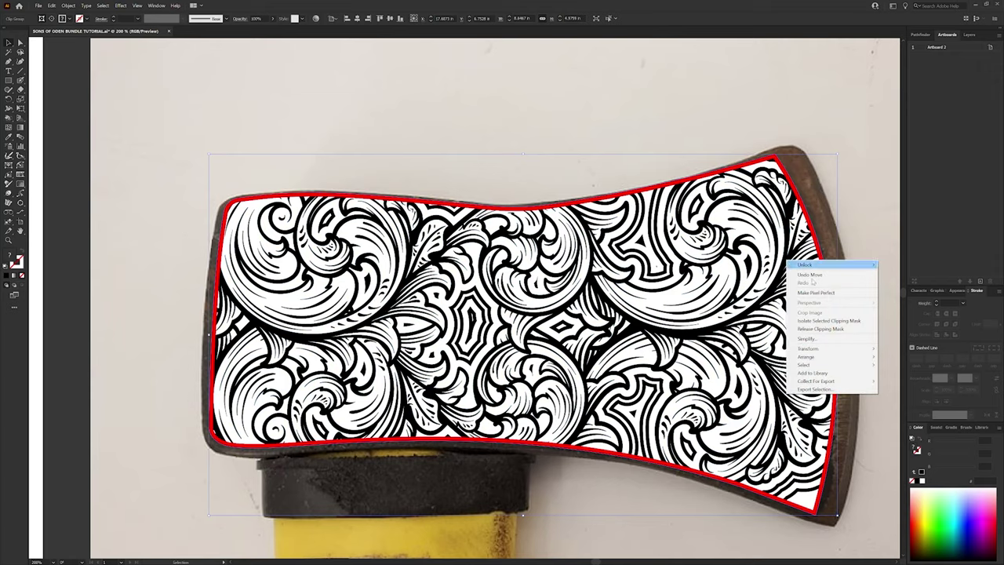
click(849, 322)
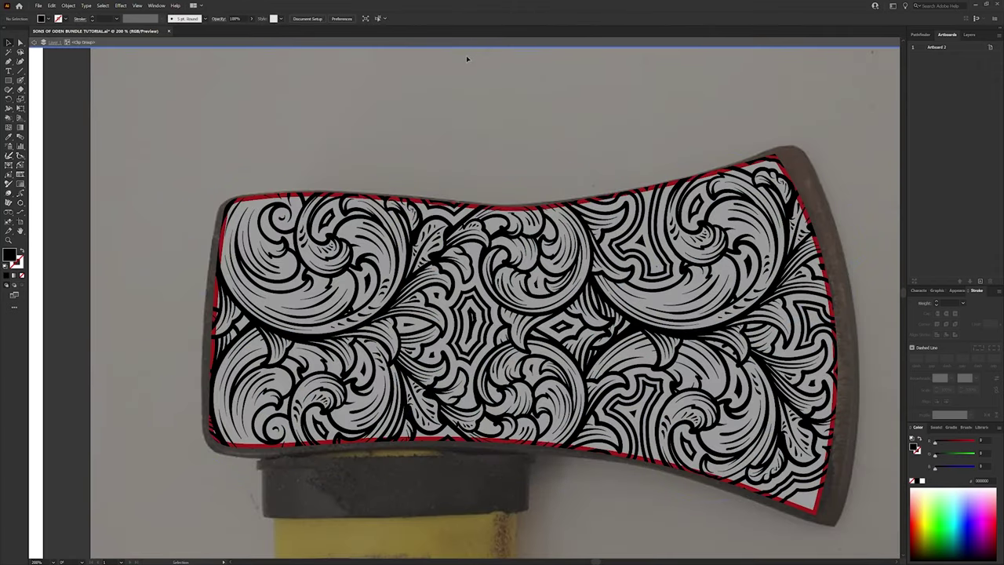
double_click(402, 154)
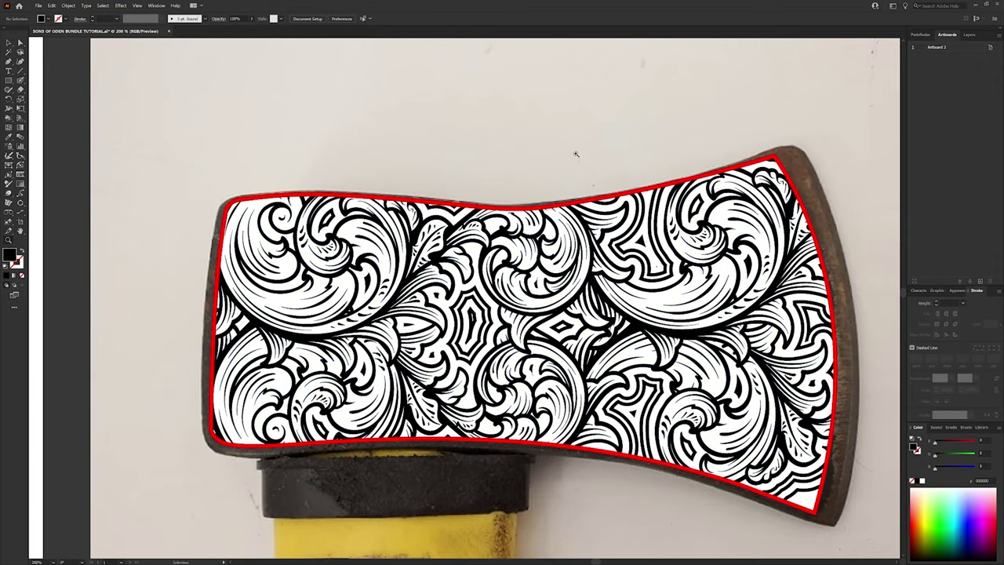
scroll(575, 154, down, 2)
click(757, 419)
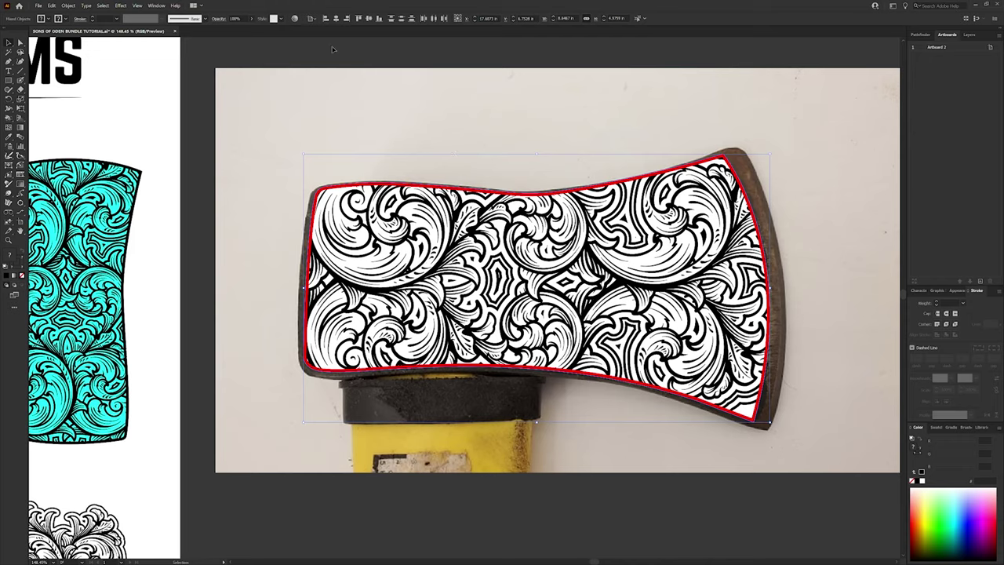
click(295, 18)
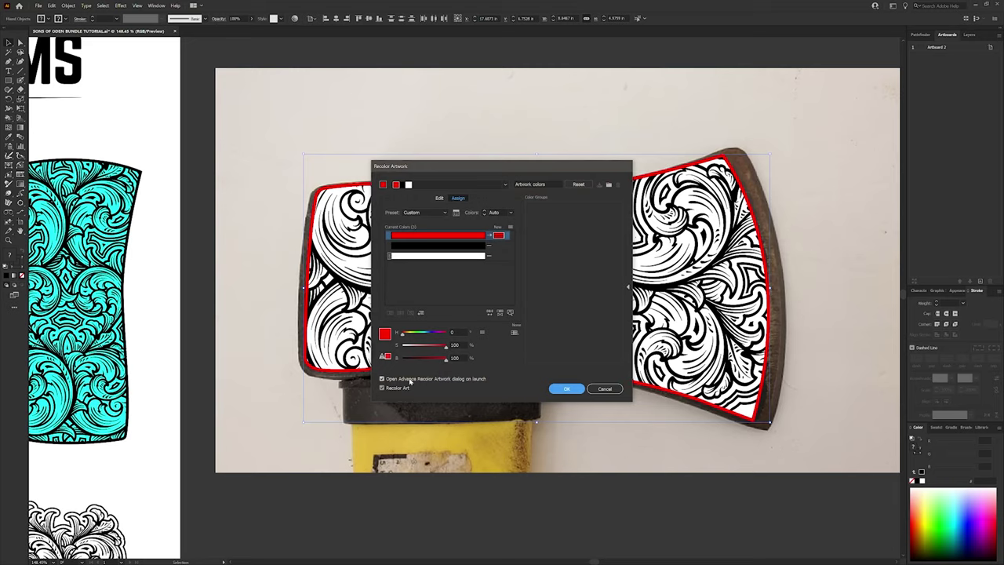
click(409, 382)
click(553, 389)
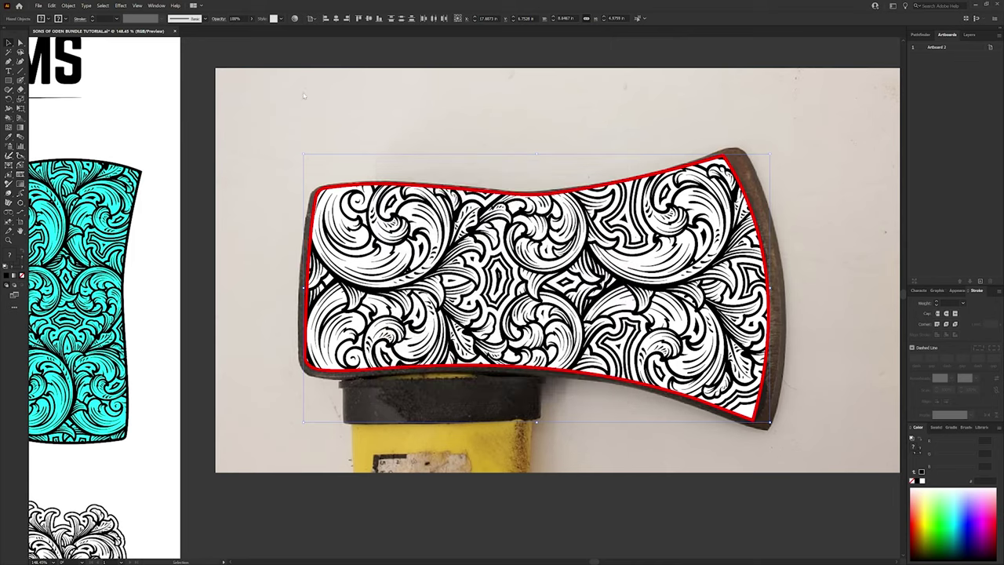
click(295, 19)
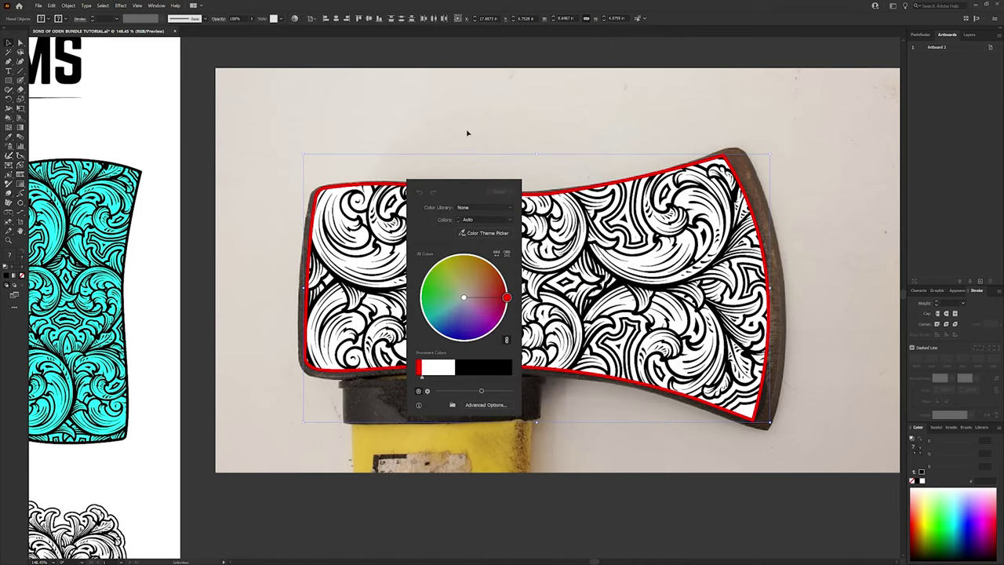
drag(468, 186, 481, 182)
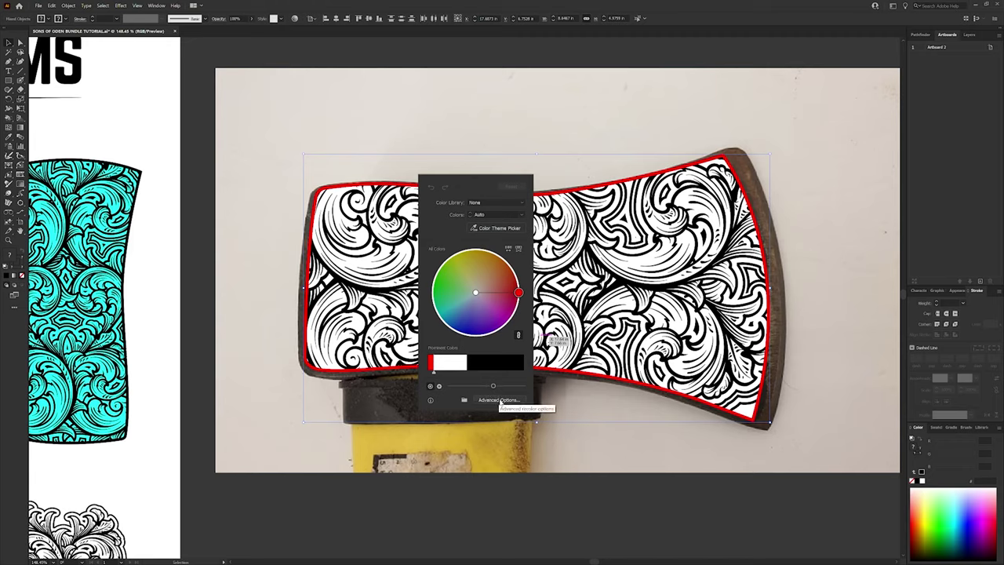
click(501, 400)
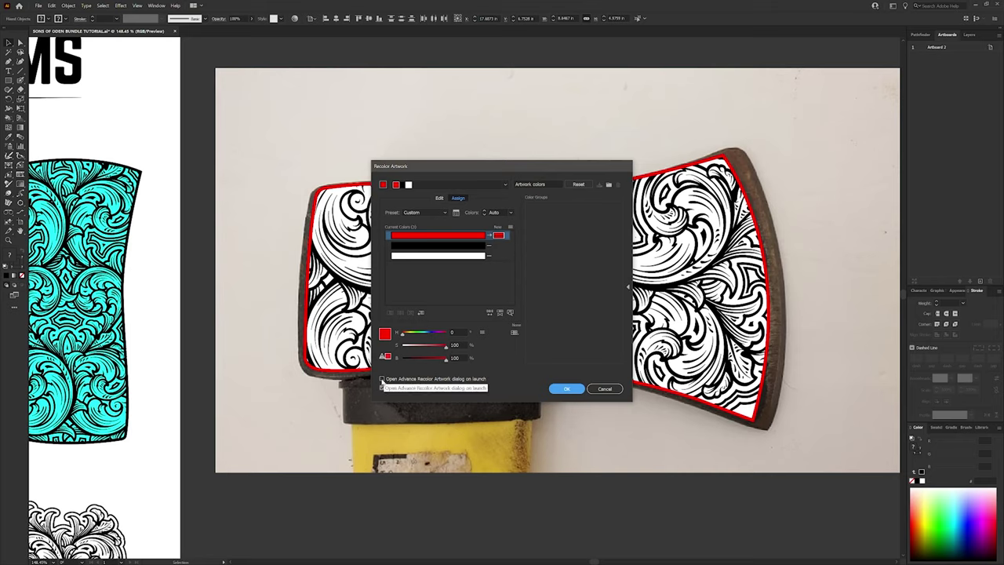
click(382, 380)
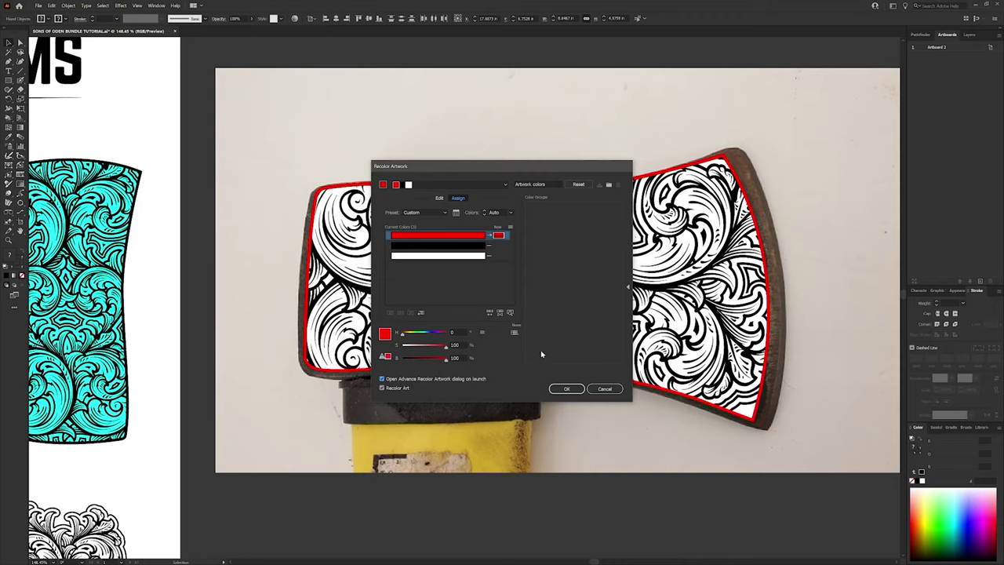
click(453, 239)
click(605, 390)
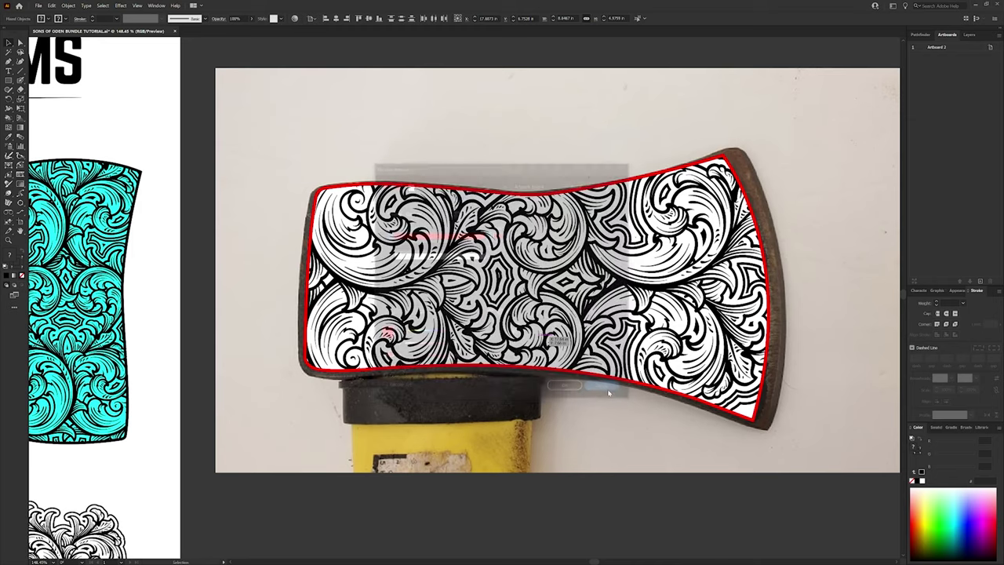
click(782, 451)
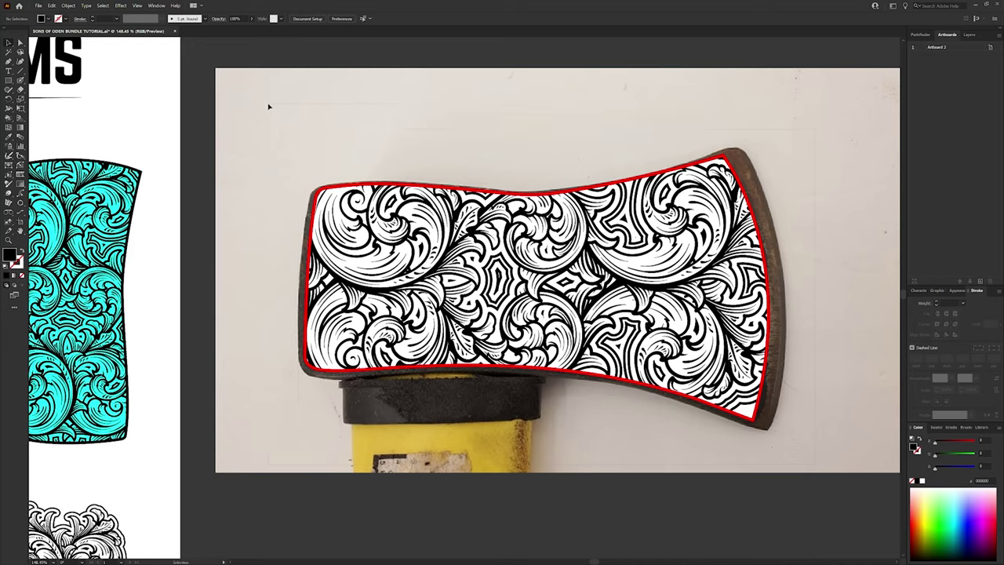
key(ctrl+a)
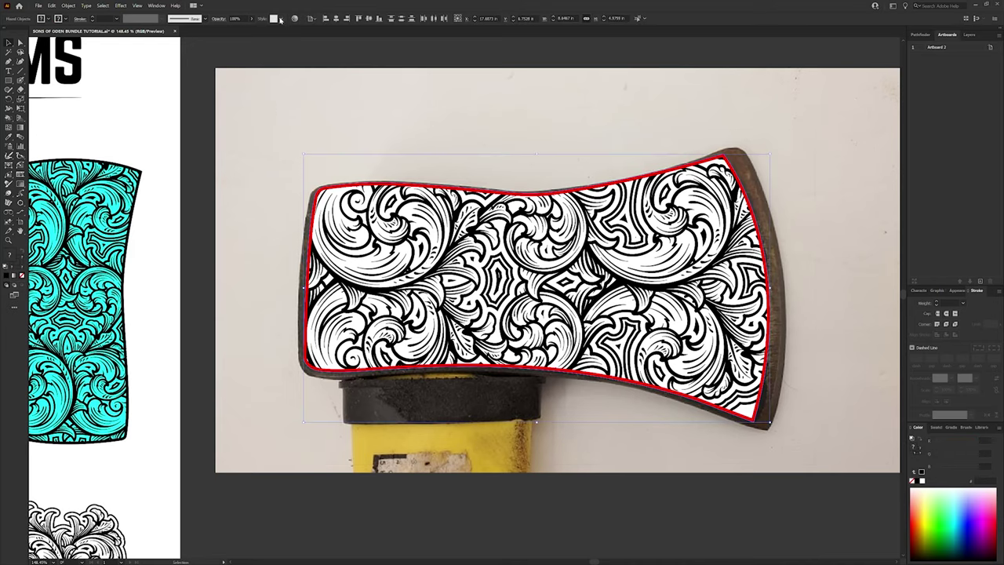
Recolour the engraving's red outline to black in Recolor Artwork's advanced options, then deselect
click(294, 18)
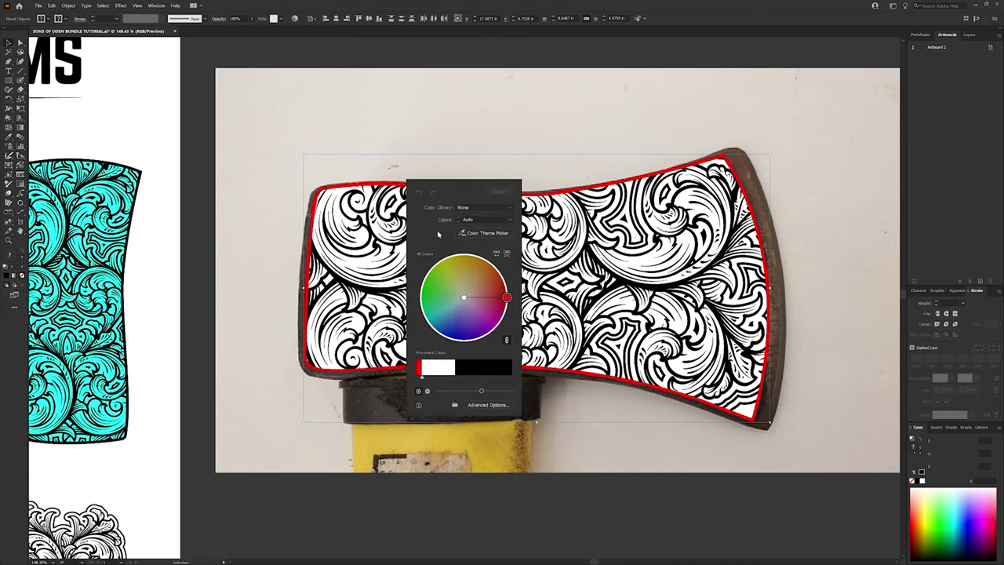
click(477, 405)
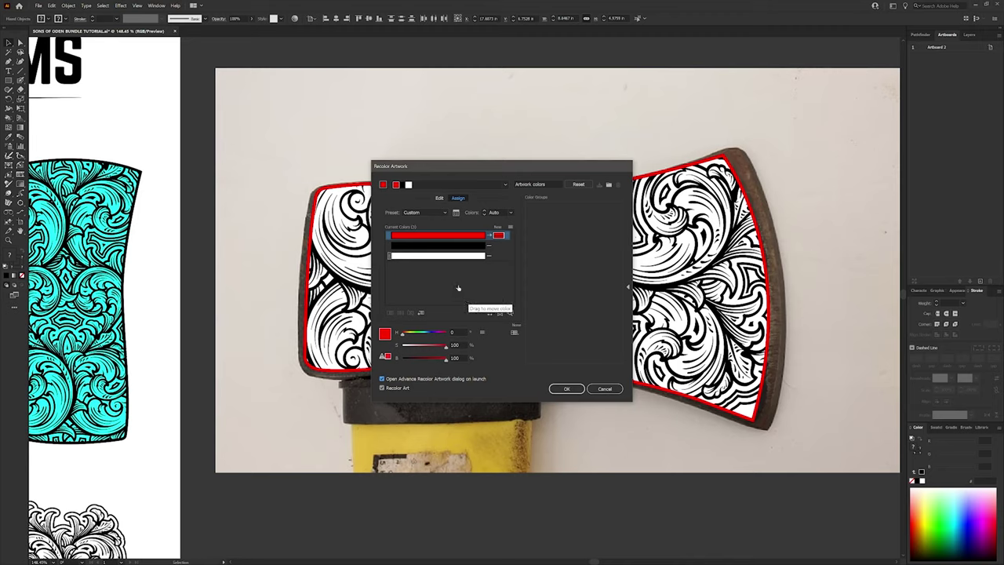
click(459, 237)
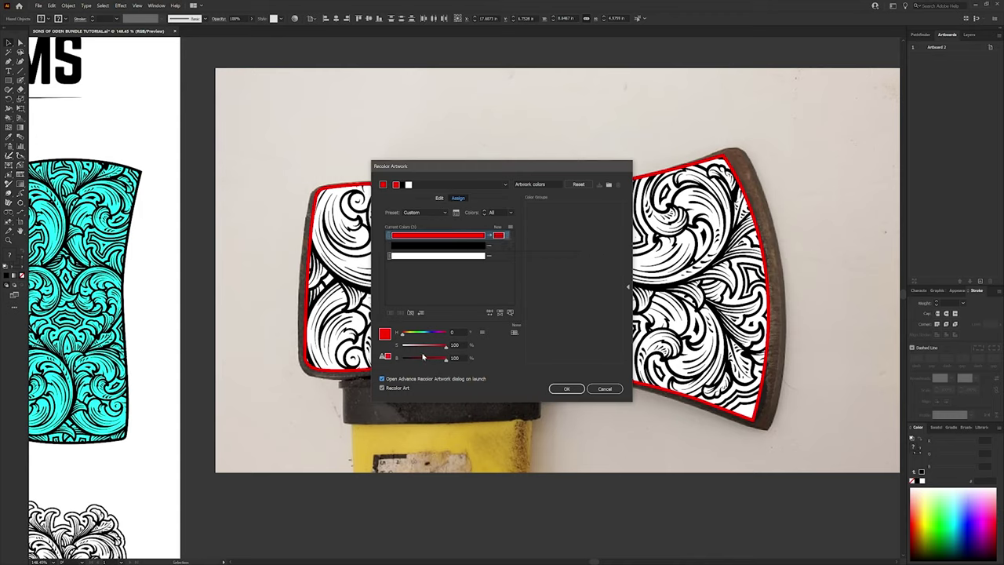
drag(421, 360, 374, 365)
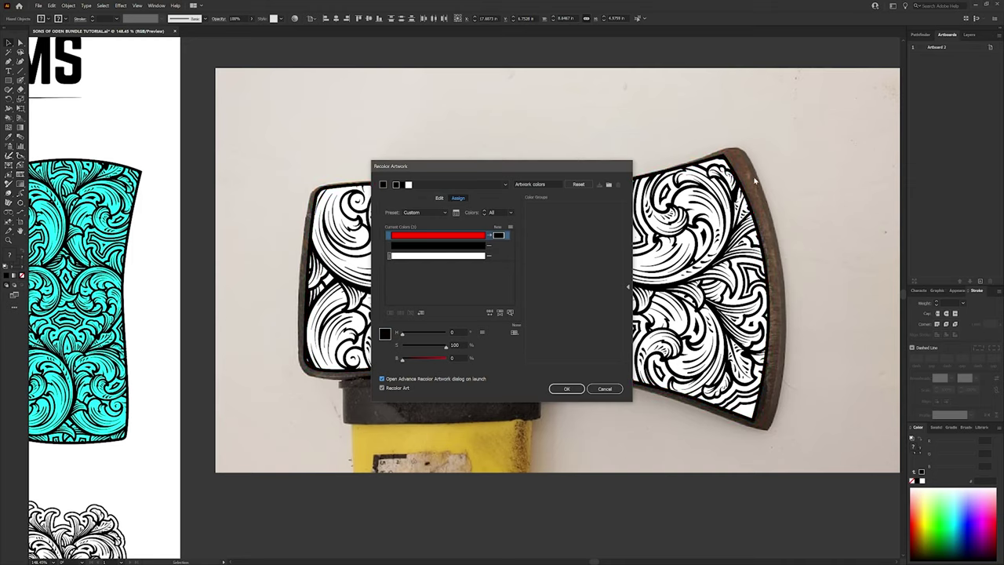
click(568, 388)
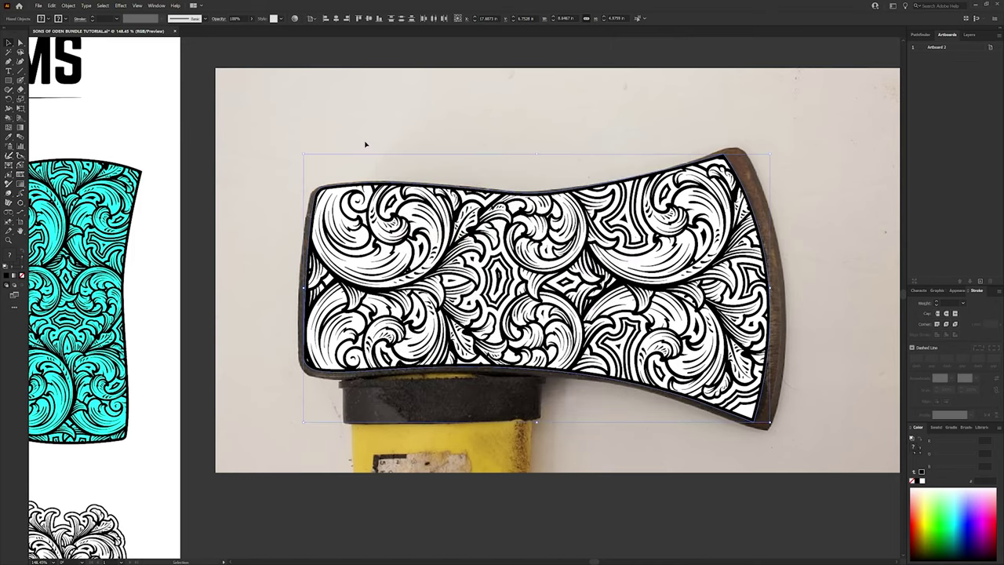
click(314, 143)
Select the axe engraving artwork and create a new blank Untitled-2 document
key(ctrl+a)
click(38, 5)
click(55, 12)
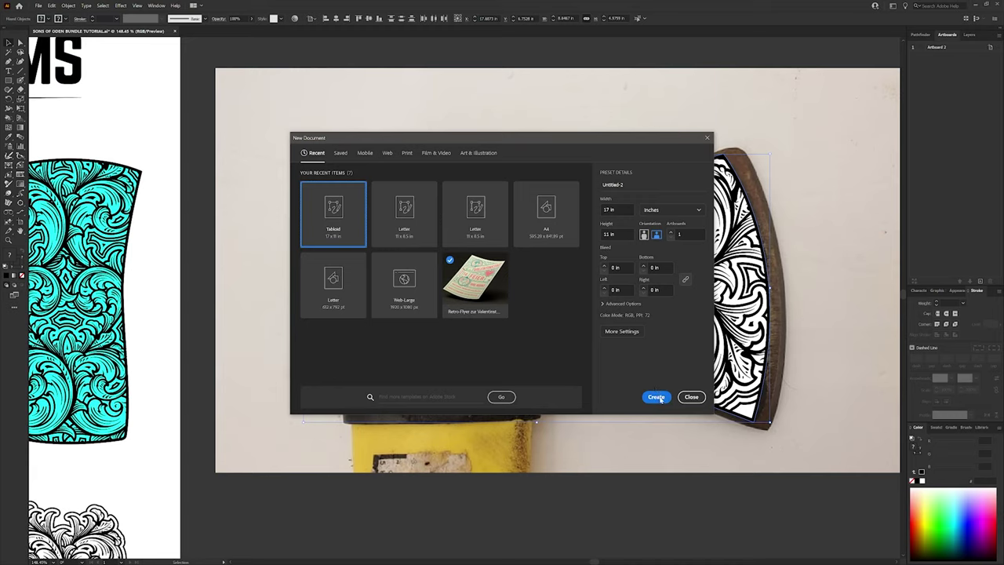
click(655, 397)
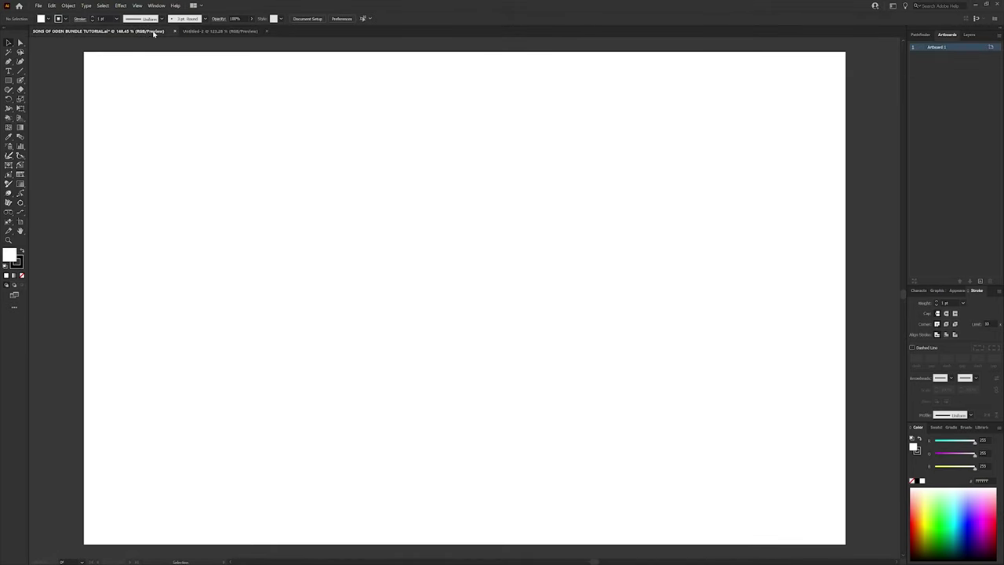
Paste the engraving onto the Untitled-2 artboard, check its position, and select it all
click(154, 31)
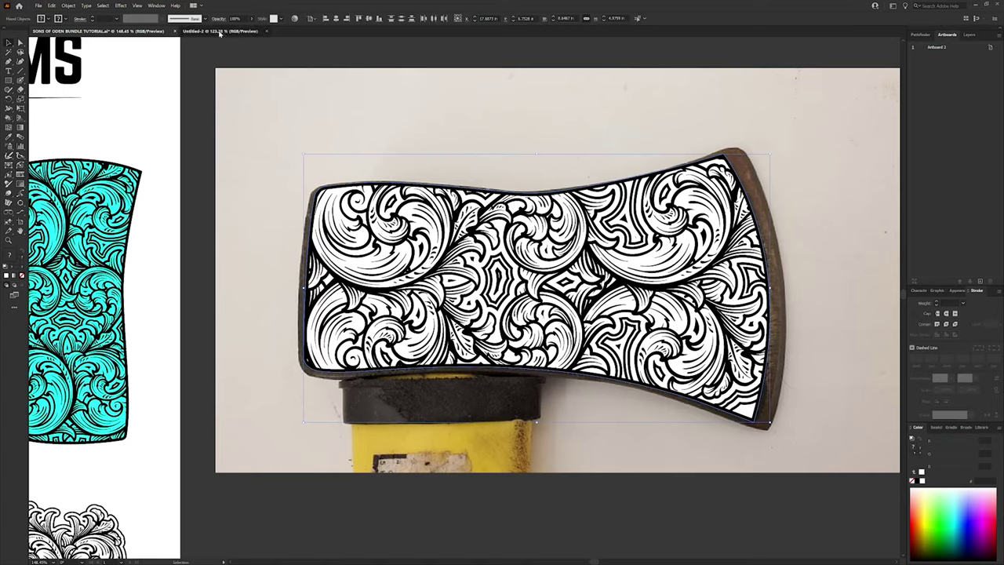
click(220, 31)
key(a)
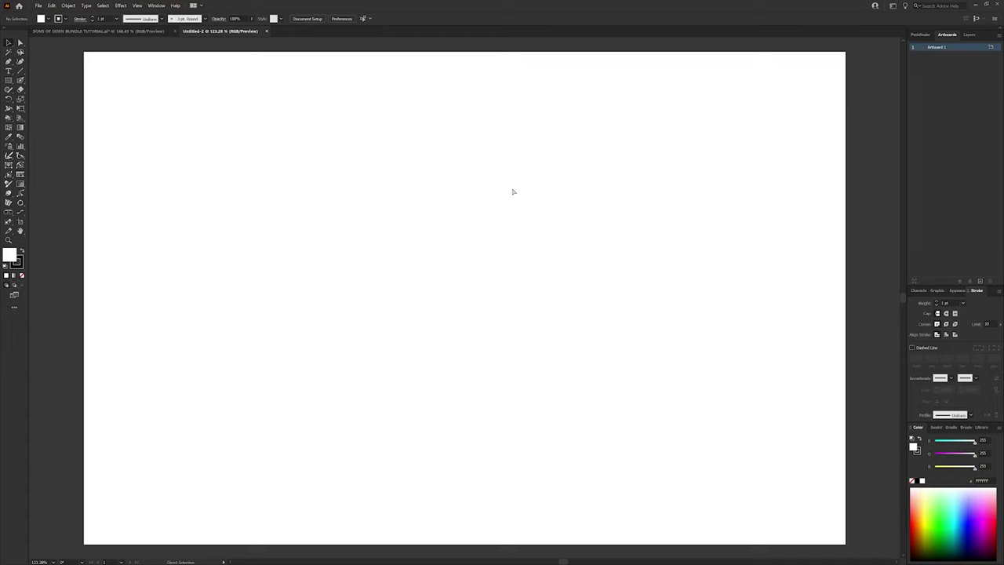
key(ctrl+v)
key(v)
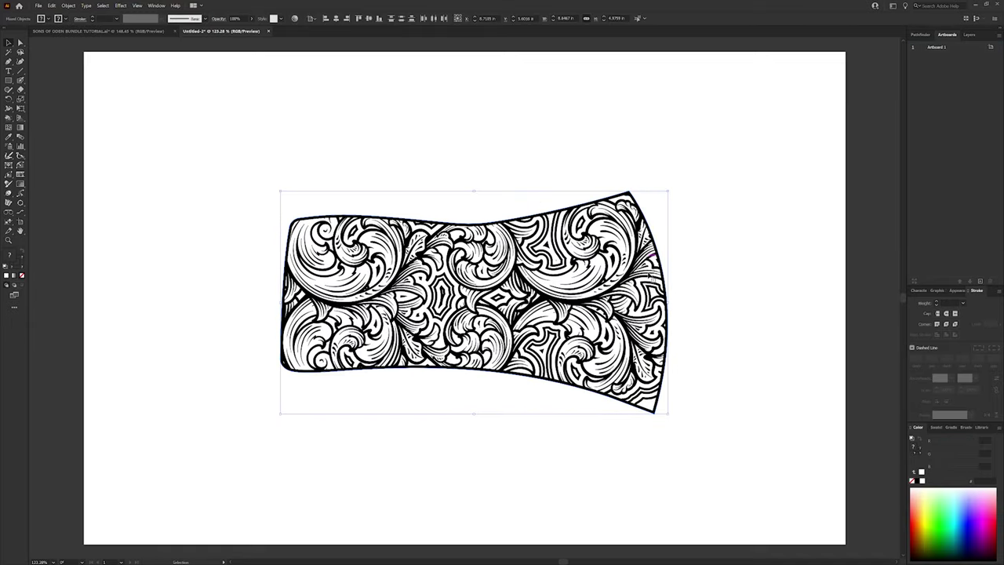
click(713, 316)
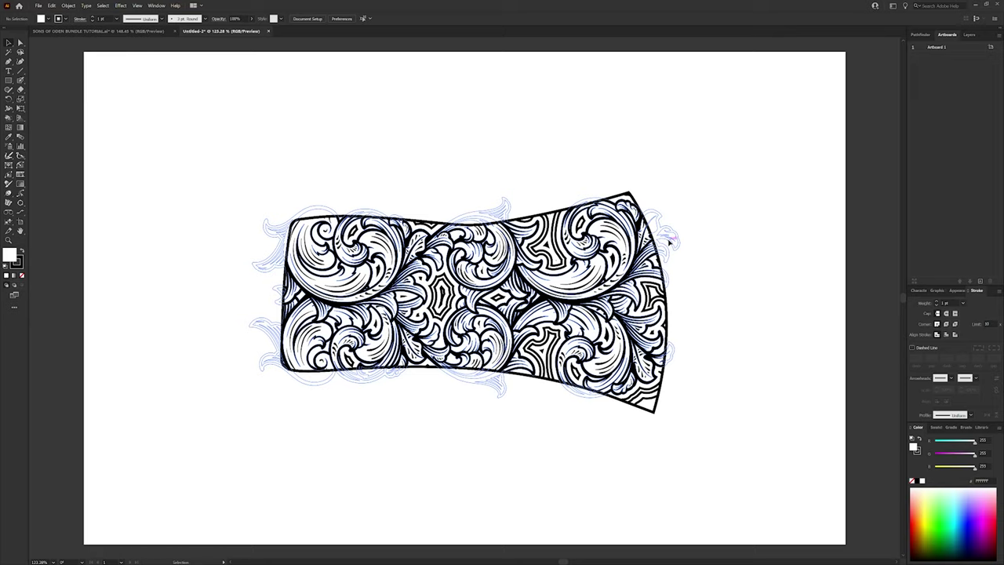
mouse_move(670, 244)
mouse_down()
mouse_move(663, 224)
mouse_move(668, 236)
mouse_up()
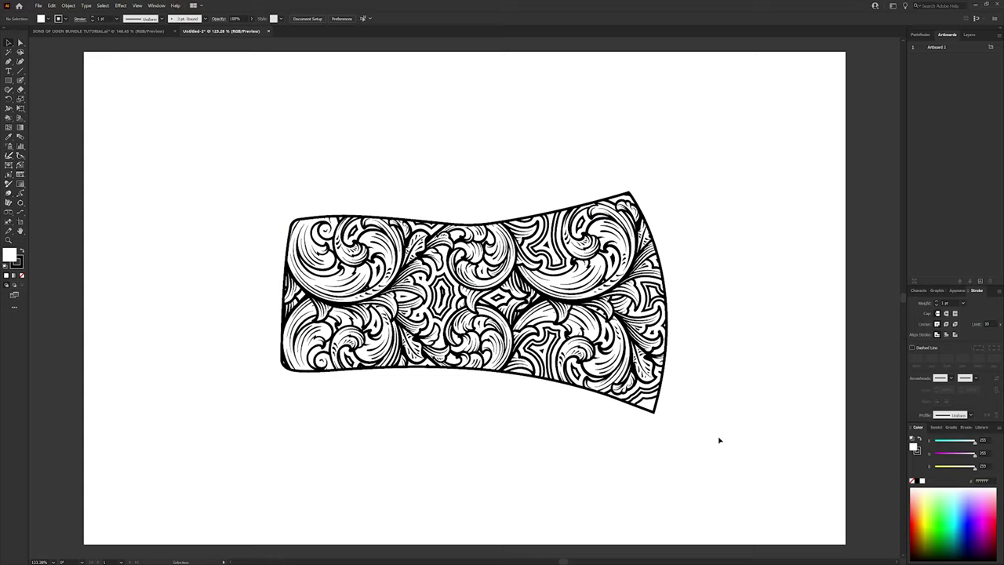
key(ctrl+a)
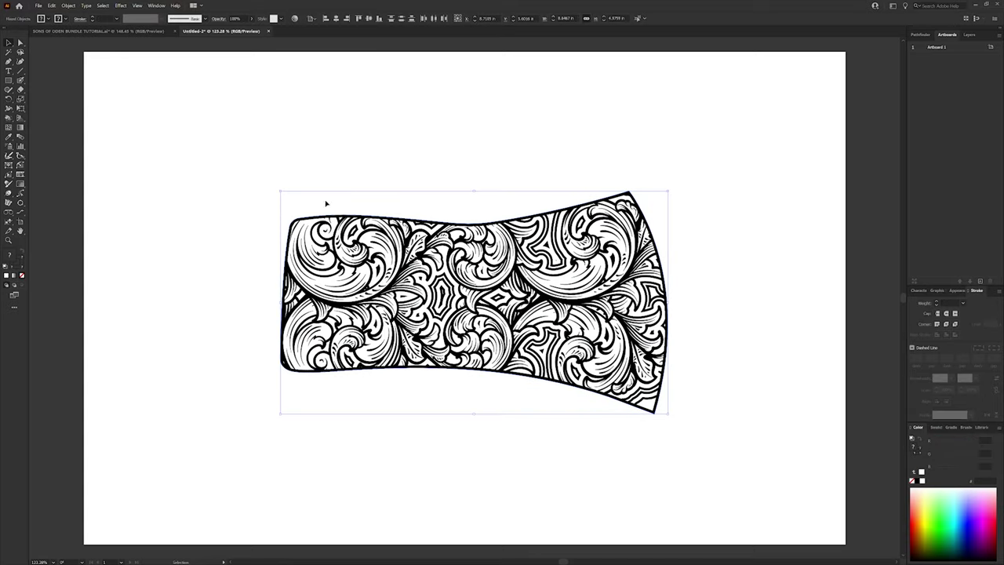
click(248, 159)
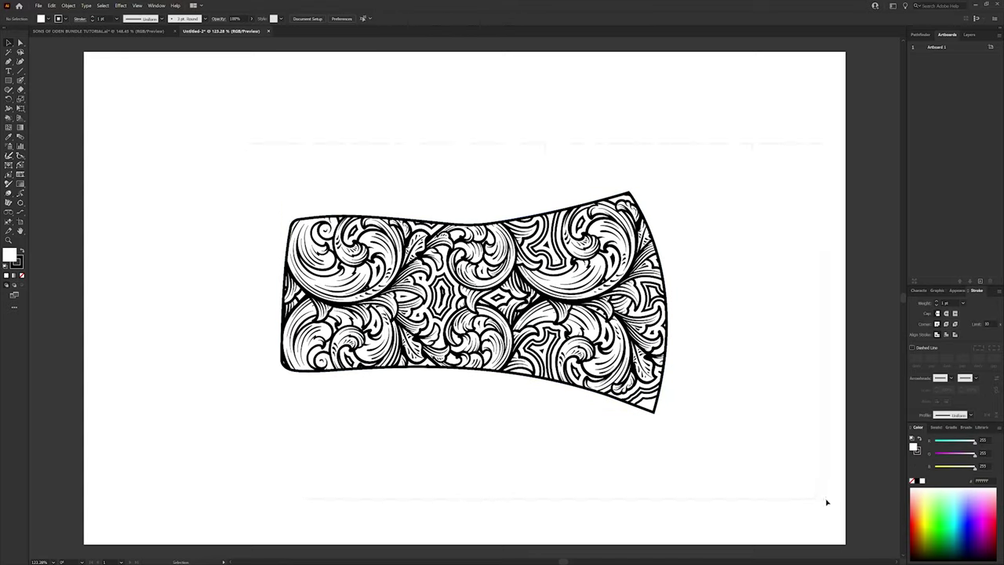
key(ctrl+a)
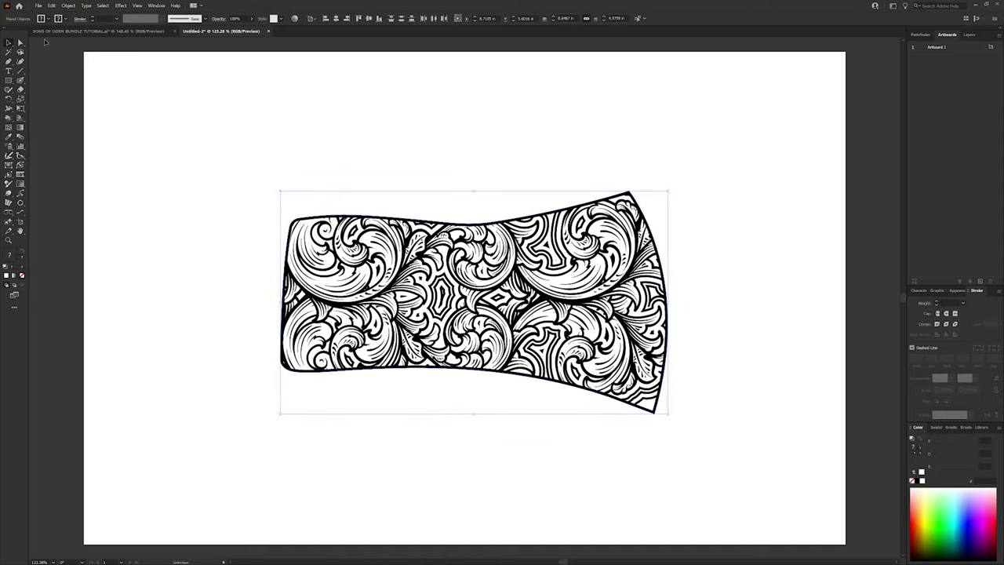
Expand the scrollwork's appearance into plain paths and merge them with Pathfinder Merge
click(67, 6)
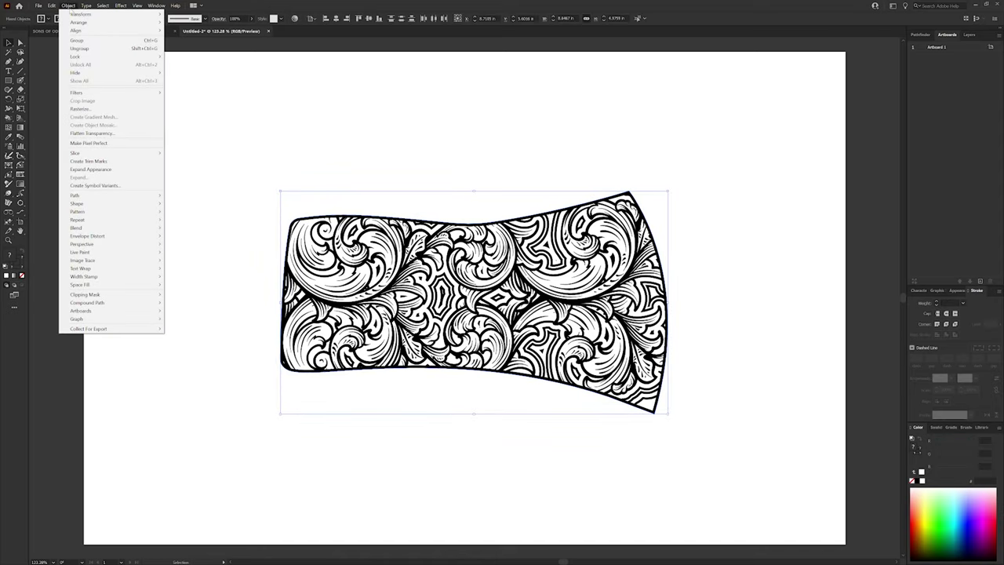
click(103, 169)
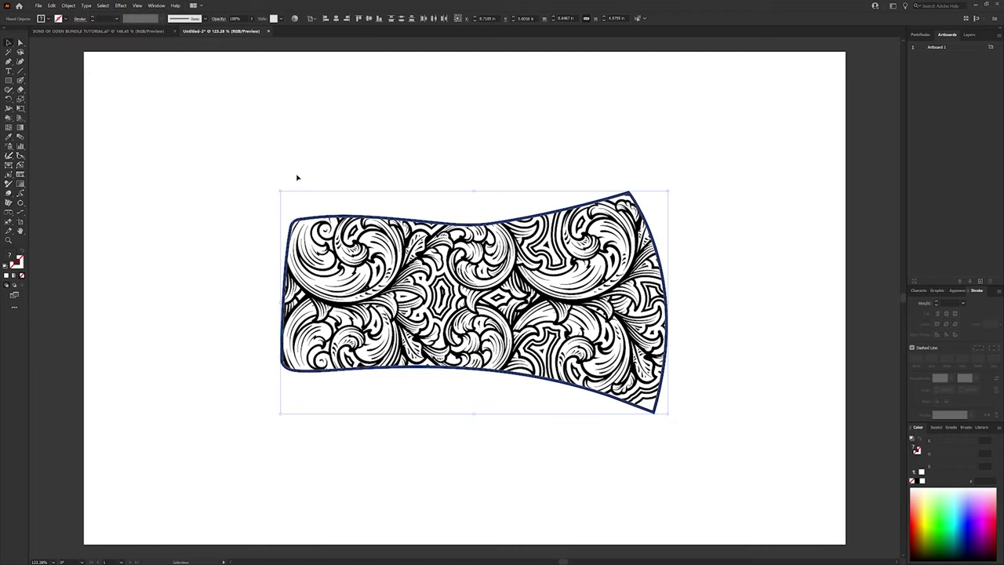
click(286, 202)
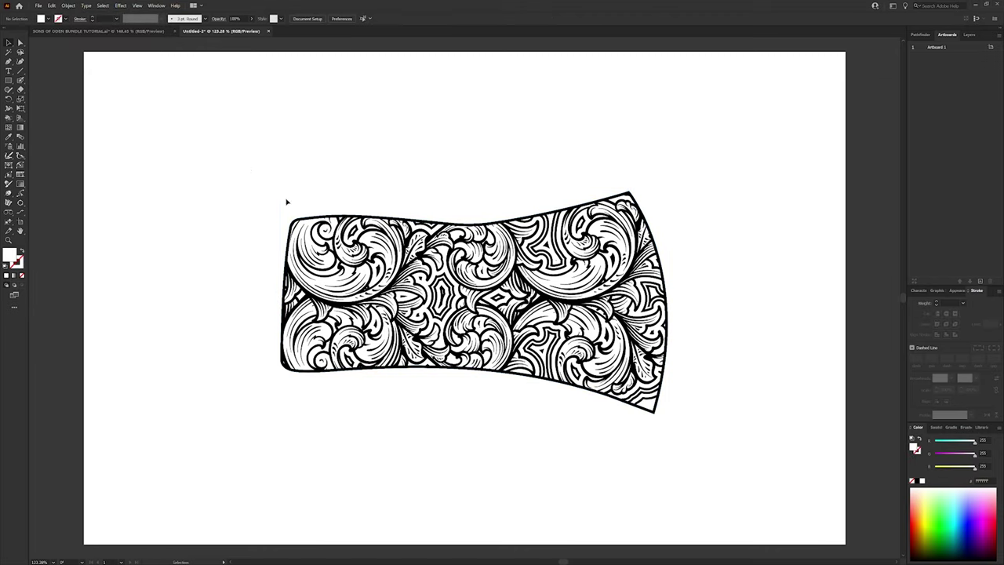
click(69, 6)
click(102, 179)
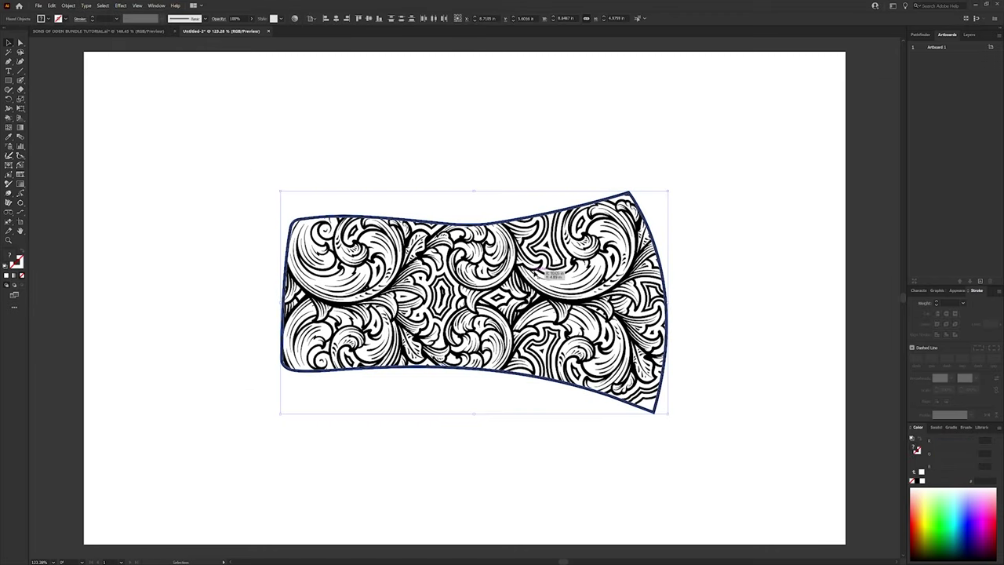
click(921, 36)
click(945, 77)
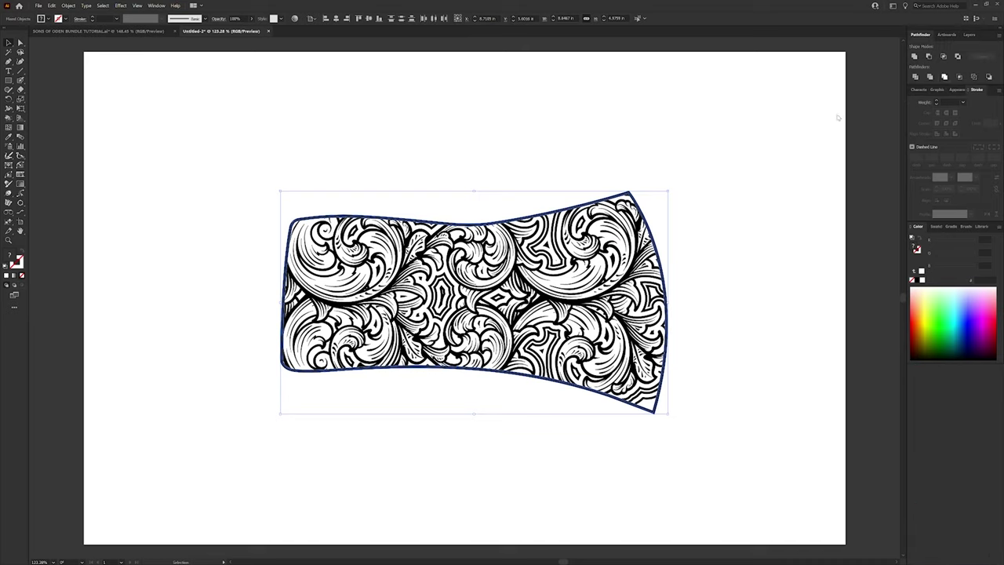
In isolation mode, select the white-fill paths with Magic Wand and Select Same Fill, then exit
double_click(503, 245)
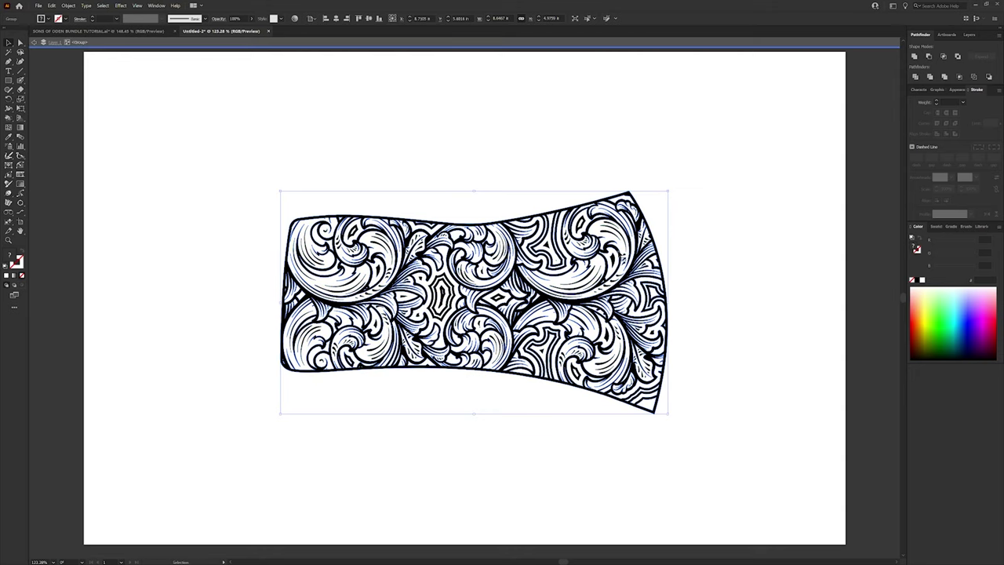
key(ctrl+a)
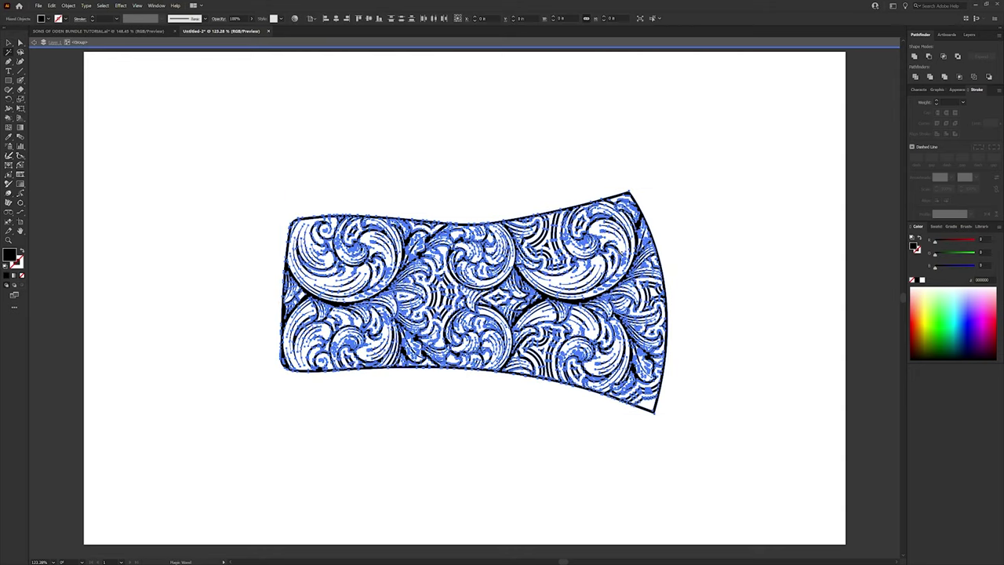
key(ctrl+h)
drag(720, 474, 226, 116)
click(200, 114)
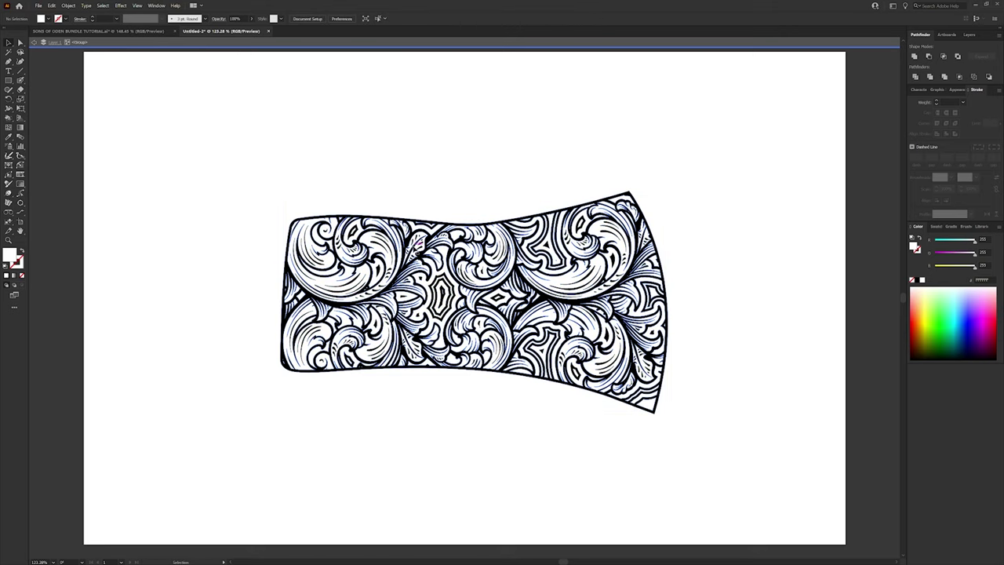
key(y)
click(432, 239)
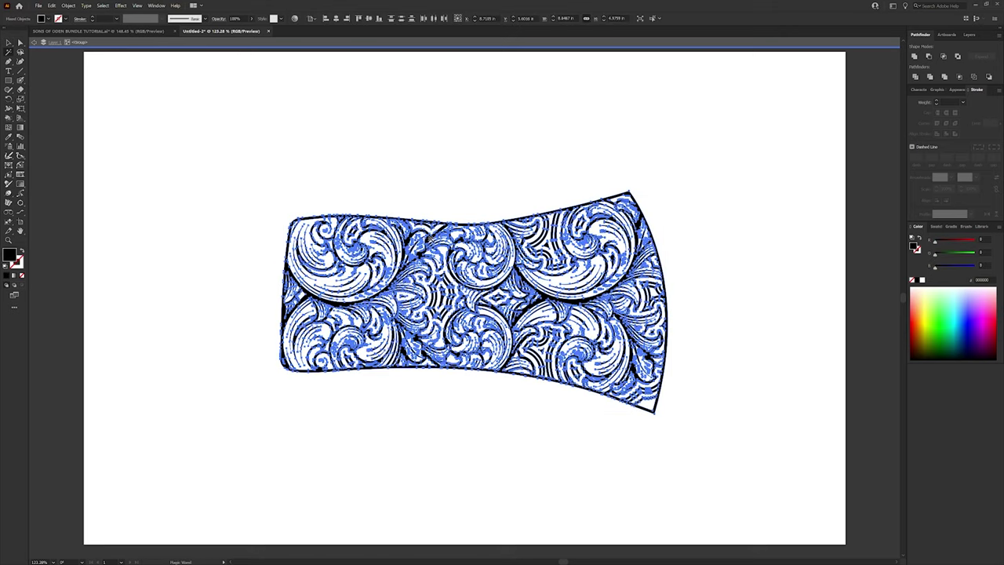
click(103, 5)
click(113, 46)
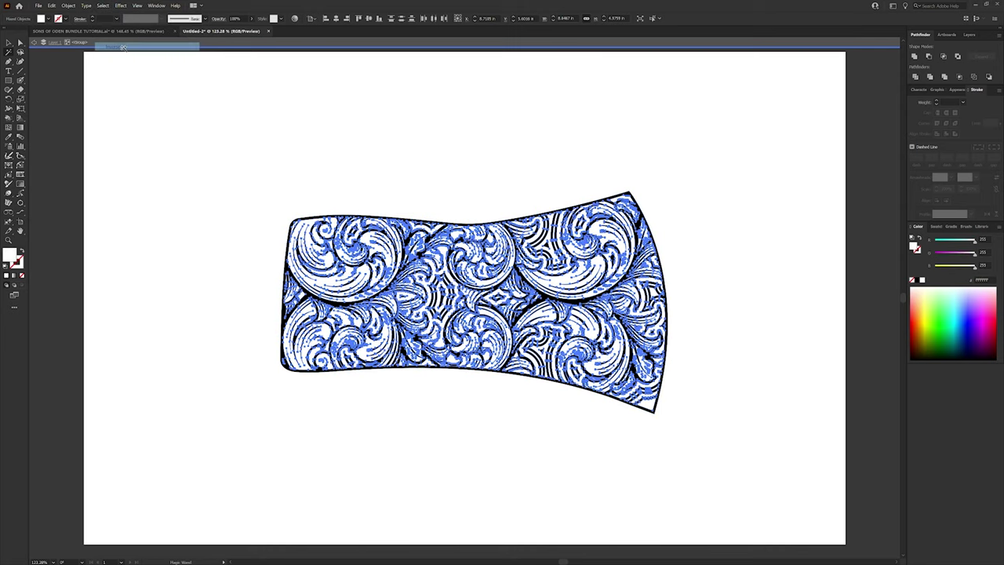
click(742, 263)
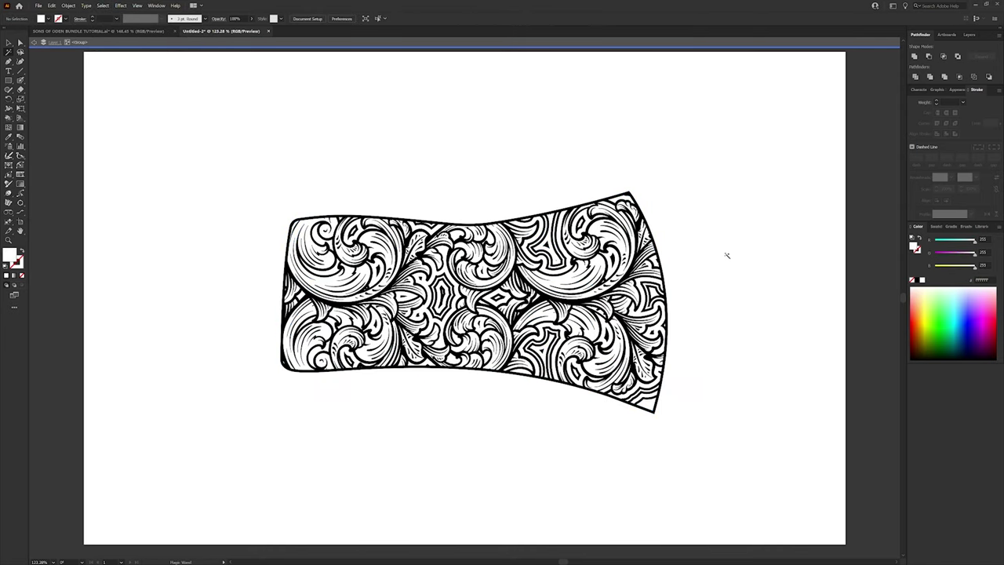
key(v)
double_click(699, 232)
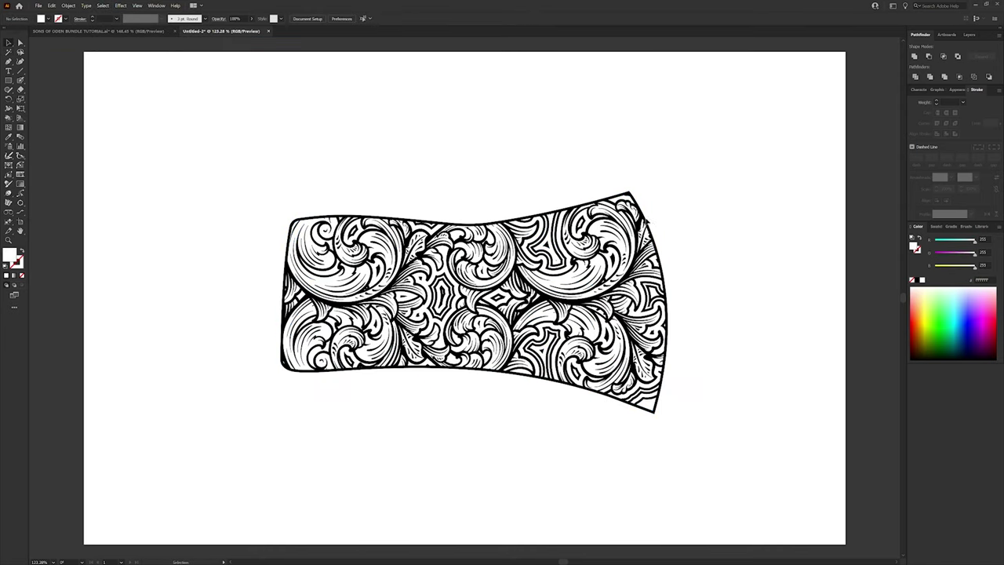
Select the whole engraving group, try a red fill, and undo it
drag(200, 128, 768, 262)
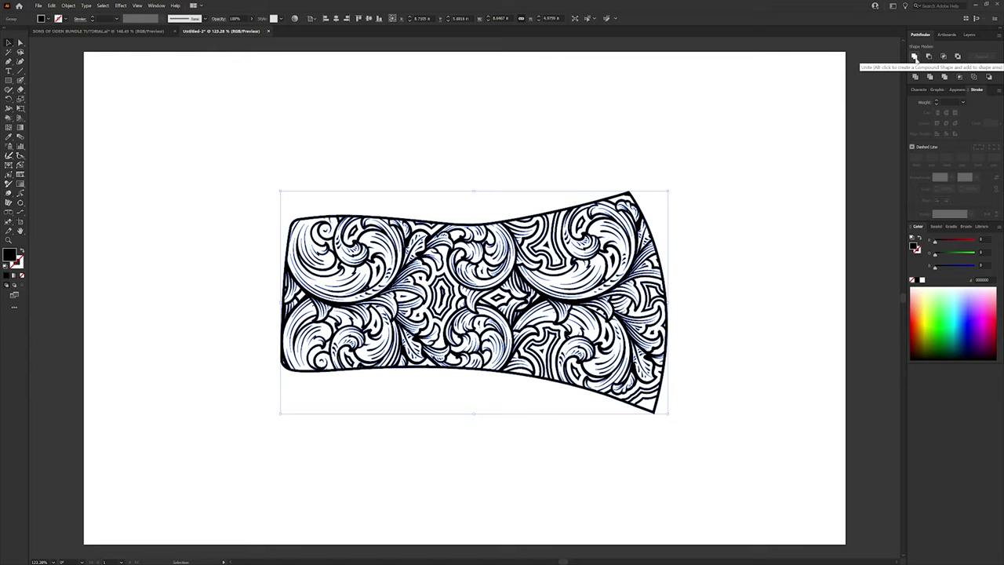
click(958, 248)
key(ctrl+z)
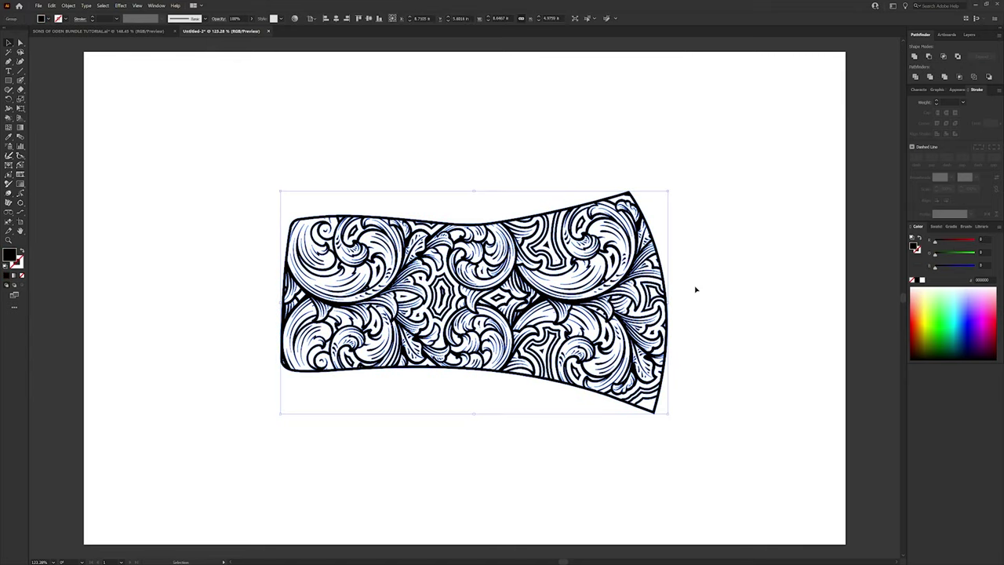
Save Untitled-2 to the Desktop as an Illustrator 8 .ai file, then dismiss EzCad's dongle warning
click(37, 6)
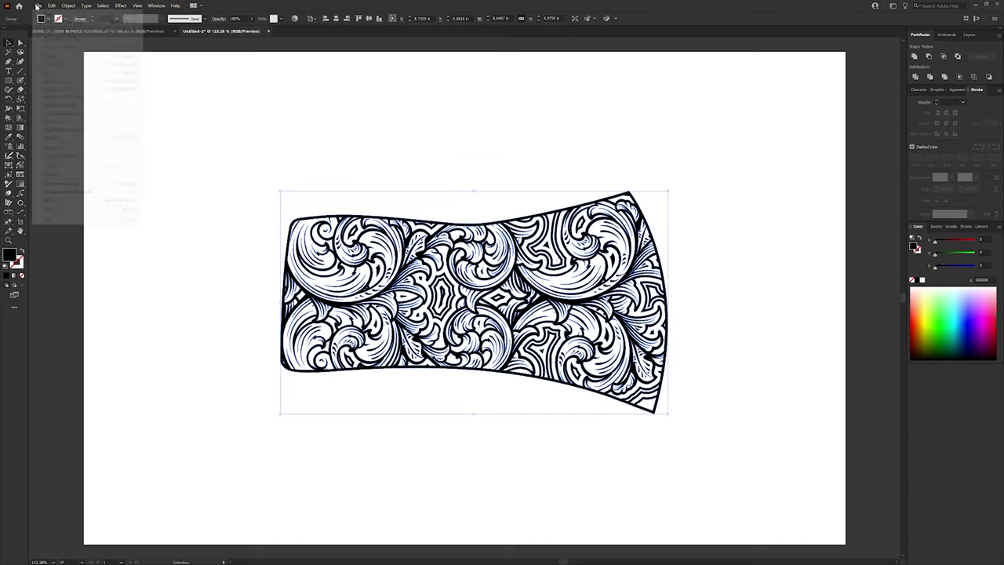
click(55, 81)
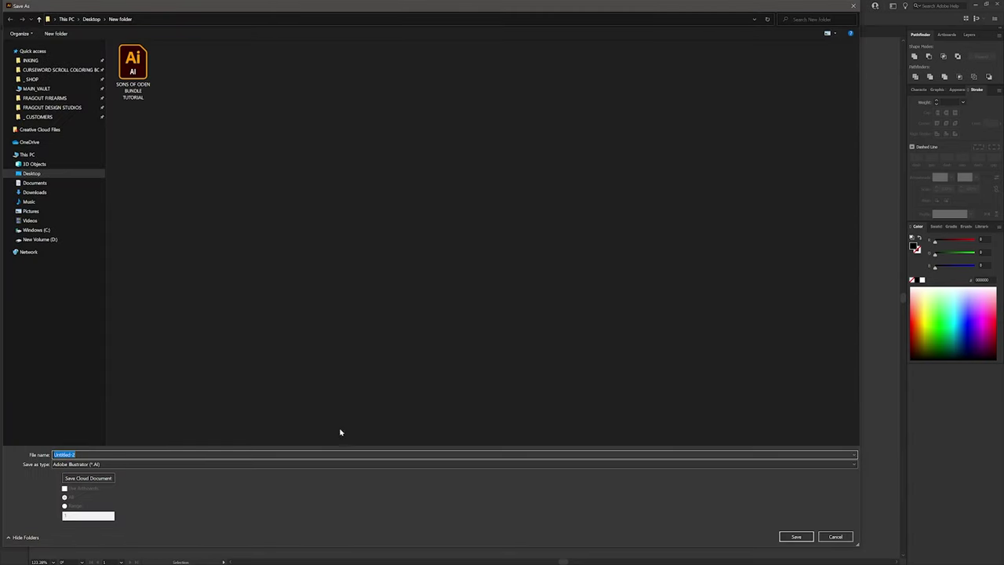
click(236, 464)
click(235, 469)
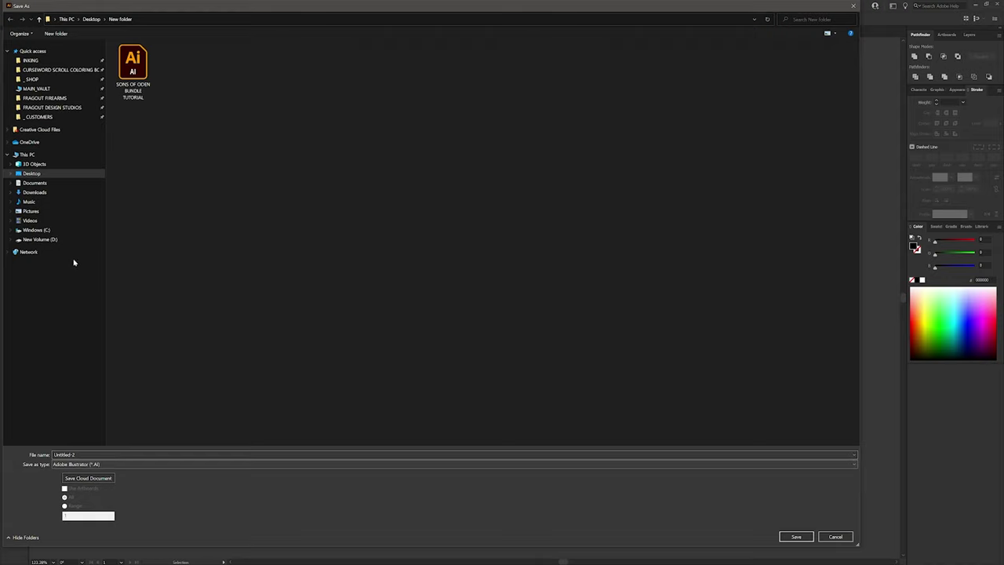
click(57, 173)
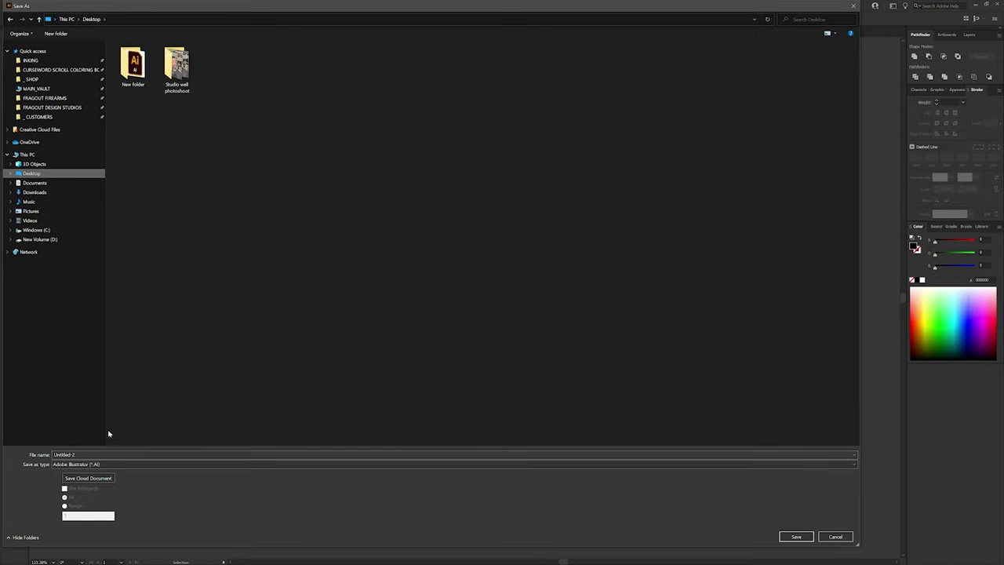
click(796, 537)
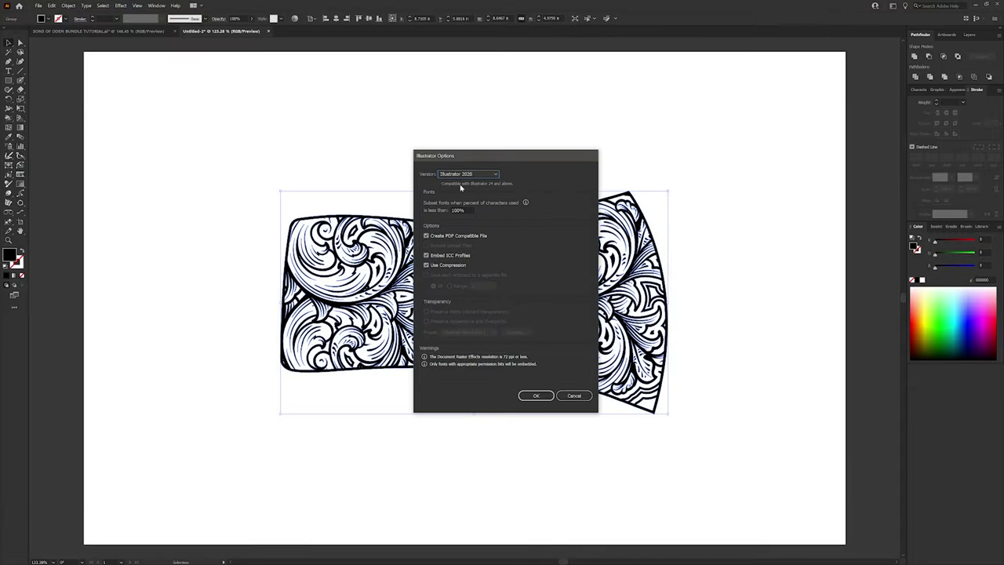
click(467, 174)
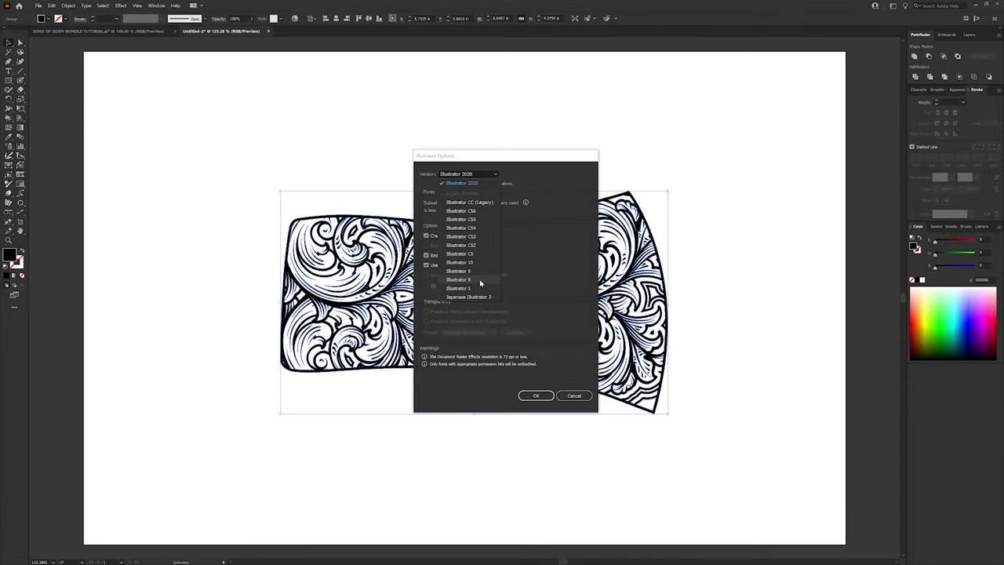
click(480, 280)
click(537, 386)
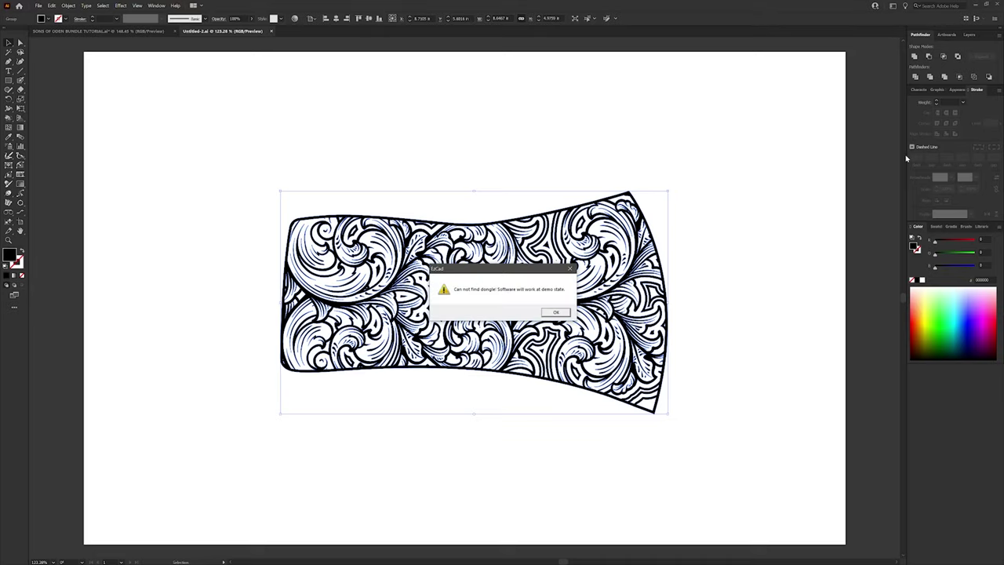
click(548, 312)
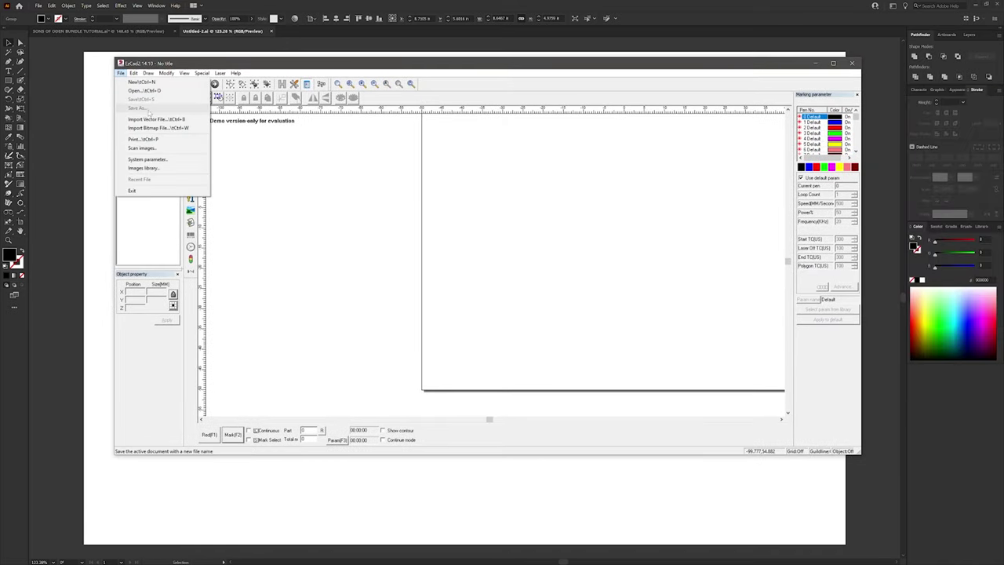
Import Untitled-2 into EzCad, drag it onto the marking square, and apply a hatch fill
click(149, 186)
click(514, 216)
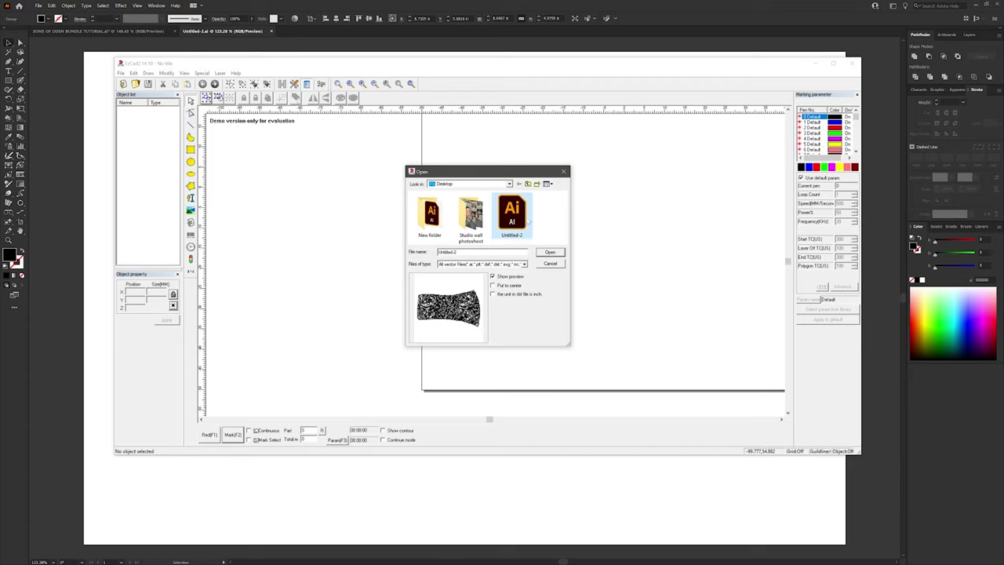
click(550, 253)
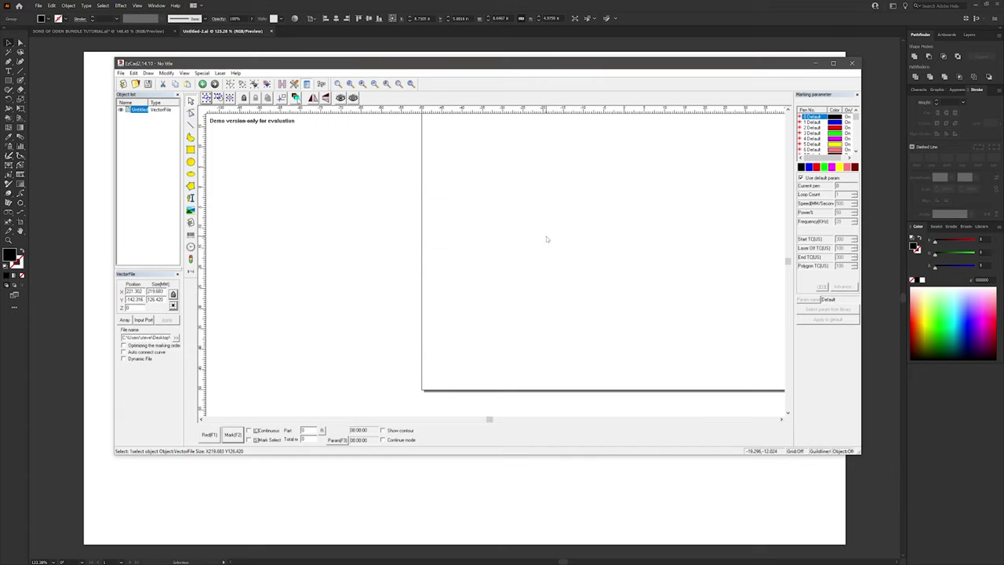
click(376, 87)
click(375, 87)
mouse_move(723, 410)
mouse_down()
mouse_move(510, 255)
mouse_move(486, 253)
mouse_move(504, 273)
mouse_up()
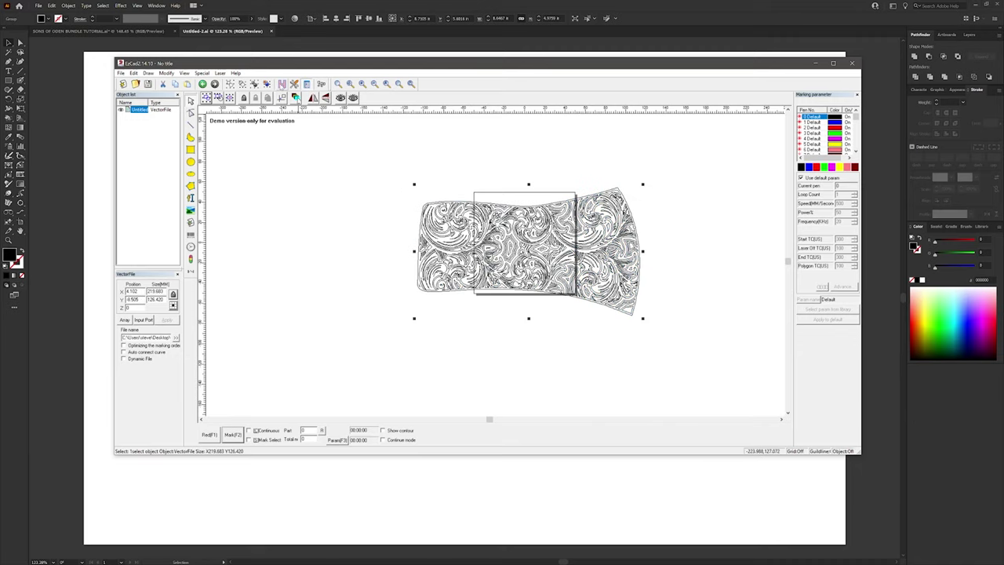
click(296, 97)
click(545, 179)
Zoom in and drag the hatched engraving left so it sits centred in the work area
click(575, 350)
click(362, 83)
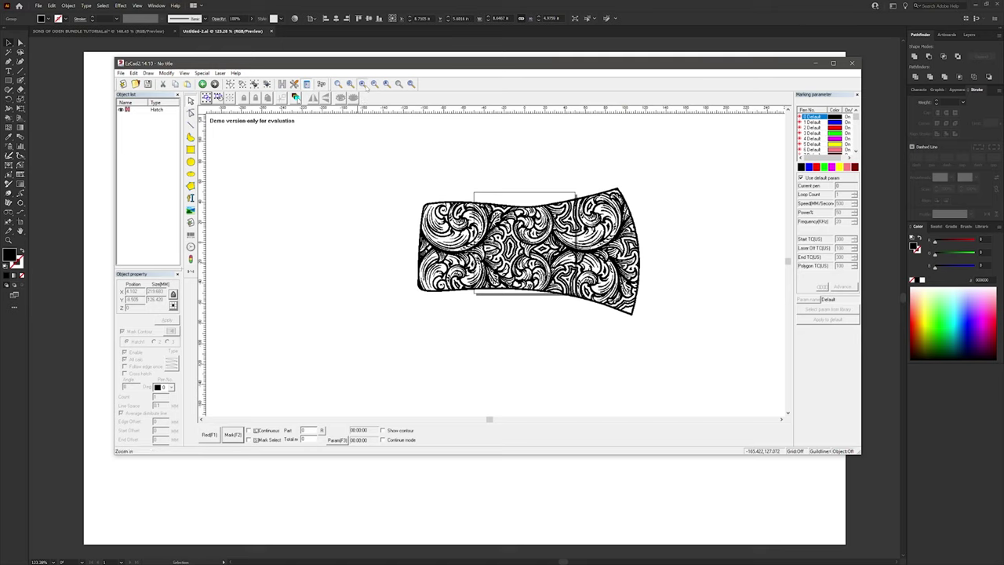
click(605, 232)
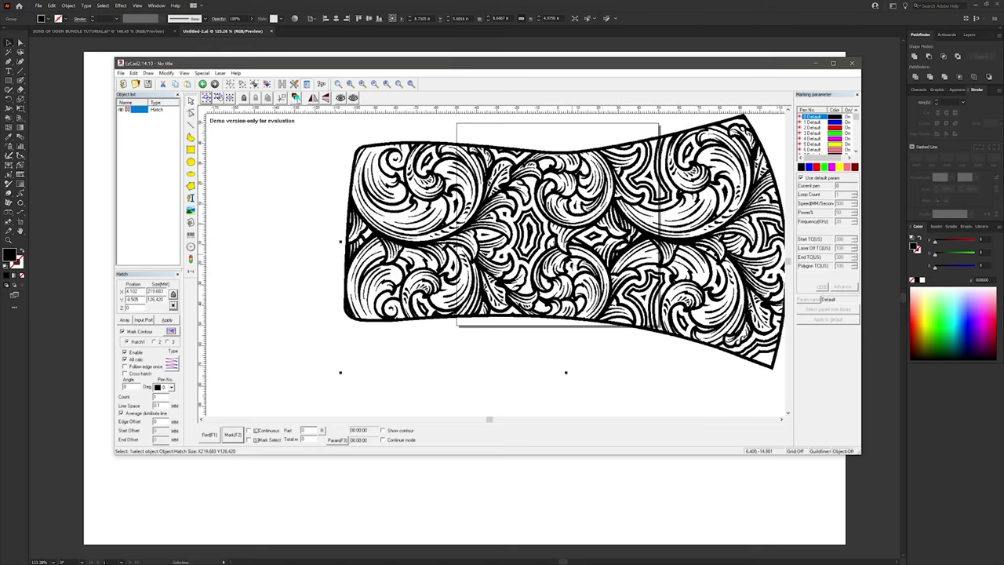
mouse_move(681, 325)
mouse_down()
mouse_move(630, 360)
mouse_move(626, 338)
mouse_up()
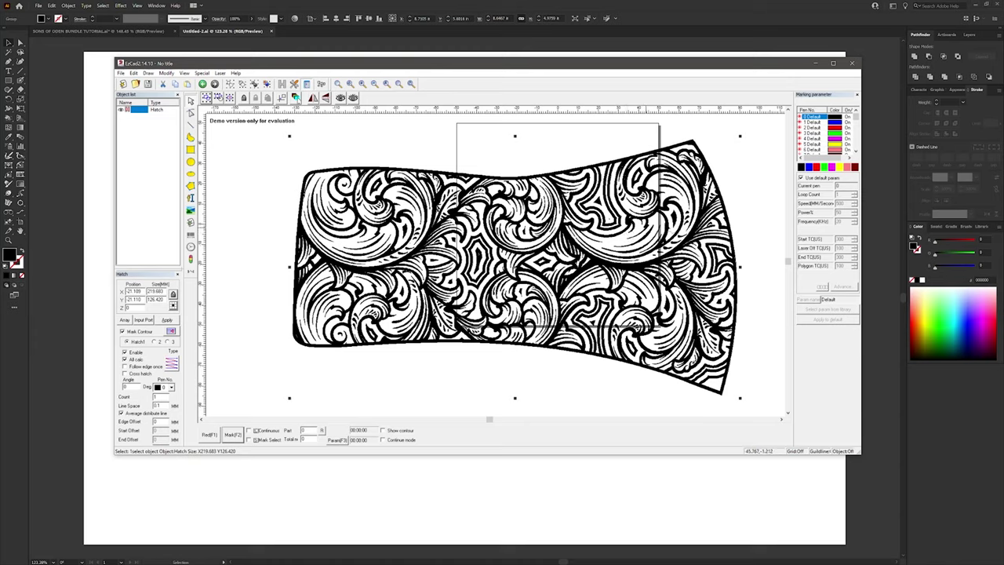
click(756, 170)
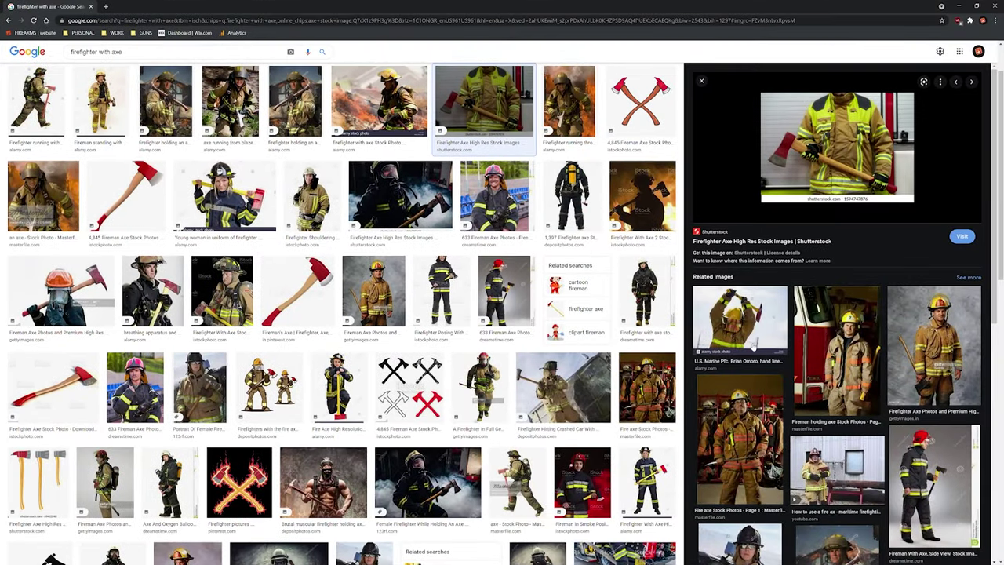
Browse firefighter-with-axe and roof-vent axe photos in Google Images, then close Chrome
click(753, 346)
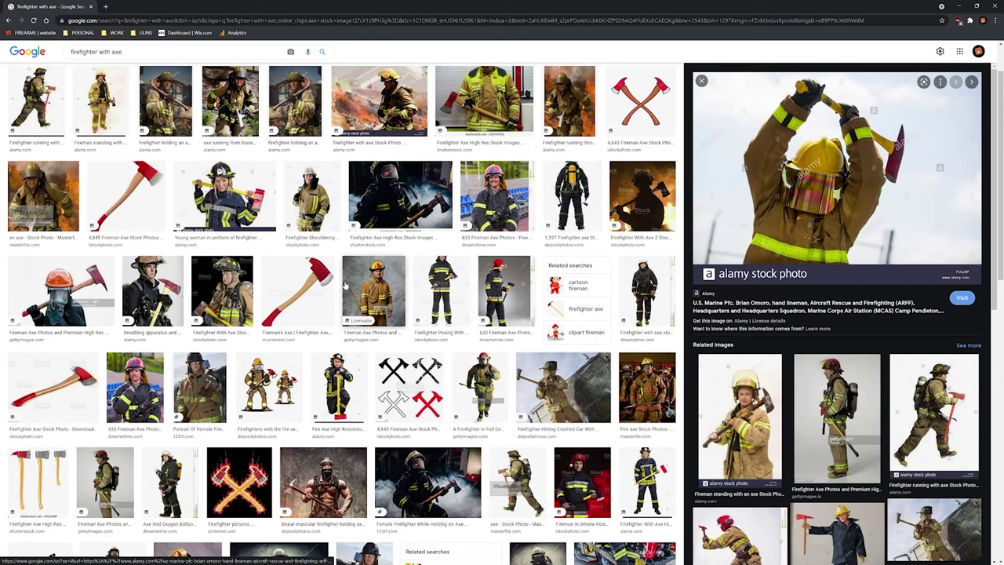
scroll(368, 291, up, 1)
key(Right)
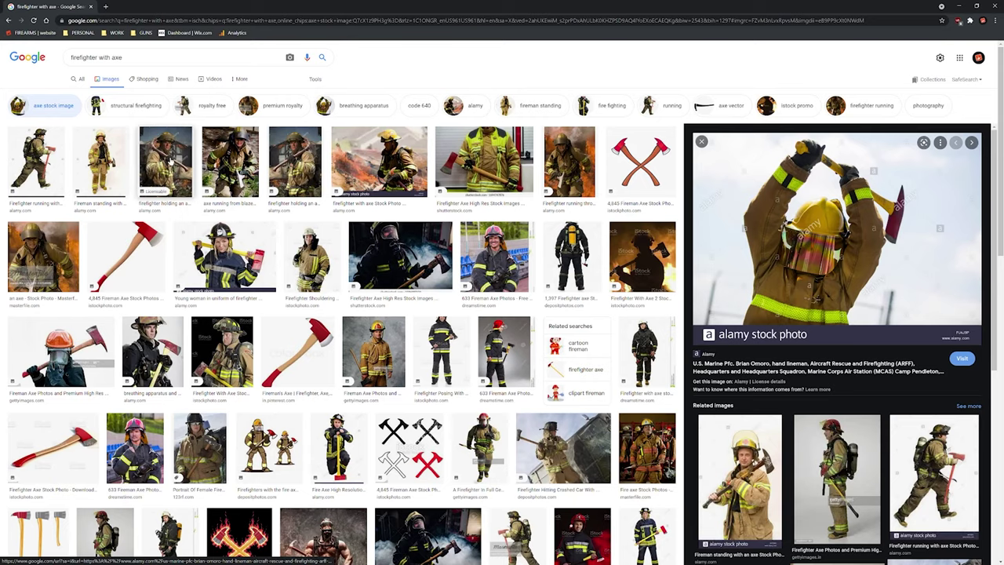
scroll(794, 351, down, 10)
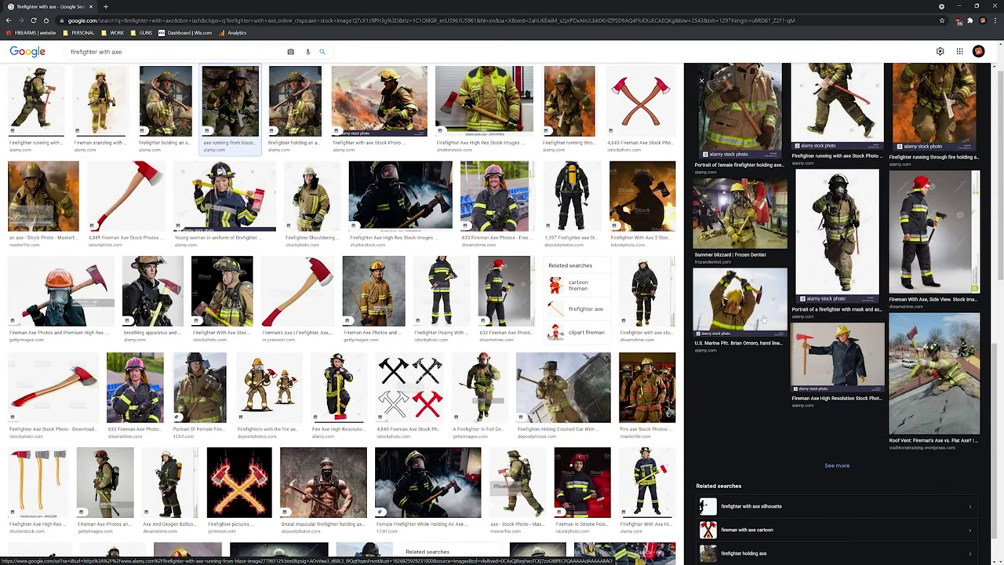
click(967, 367)
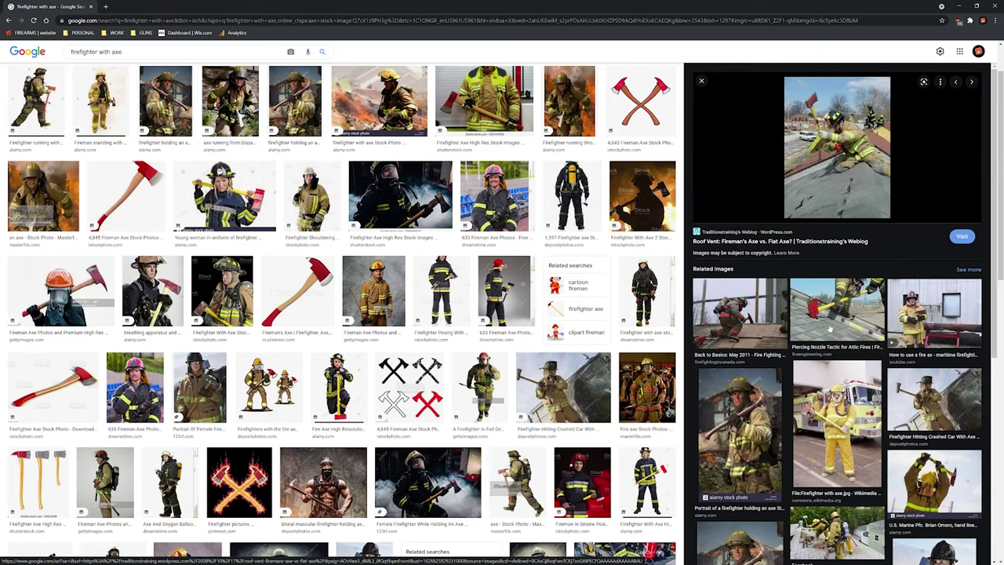
scroll(836, 330, down, 2)
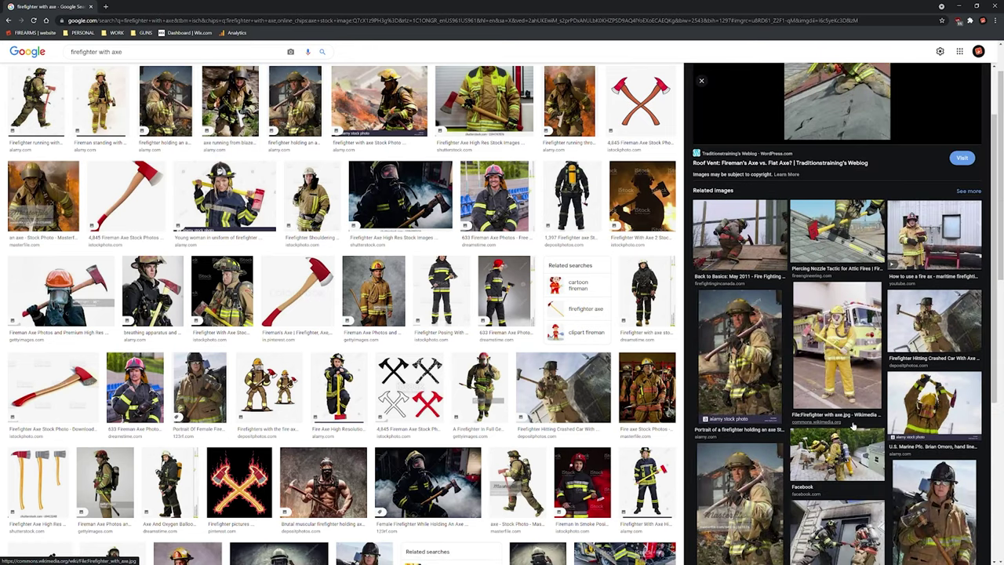
scroll(851, 424, down, 3)
click(847, 413)
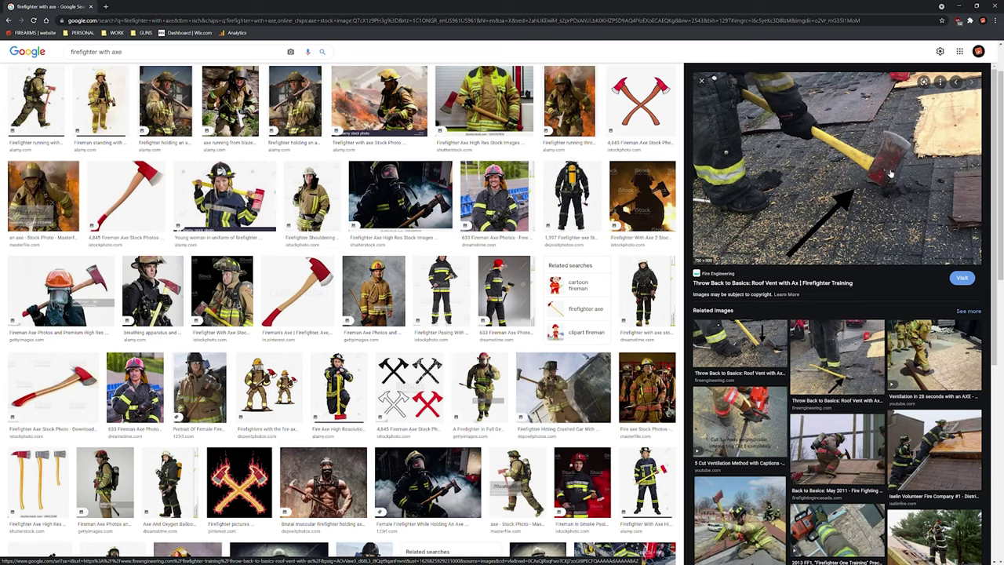
right_click(847, 171)
key(Escape)
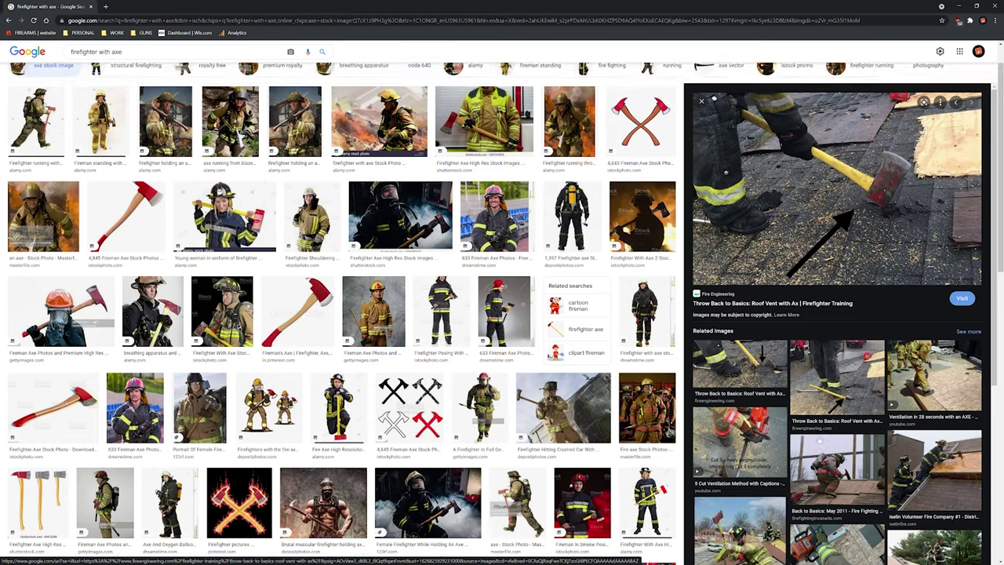
scroll(816, 439, down, 1)
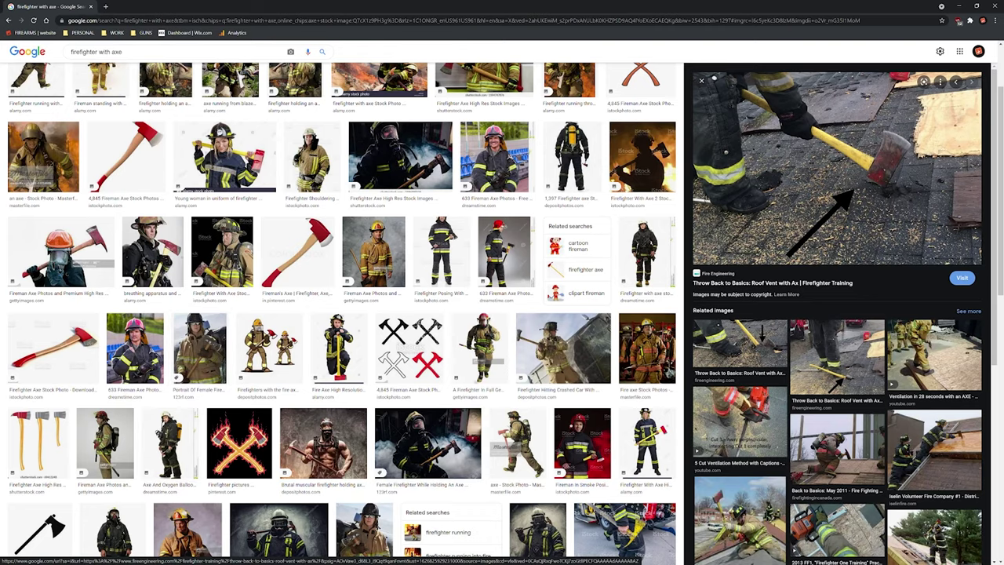
click(90, 6)
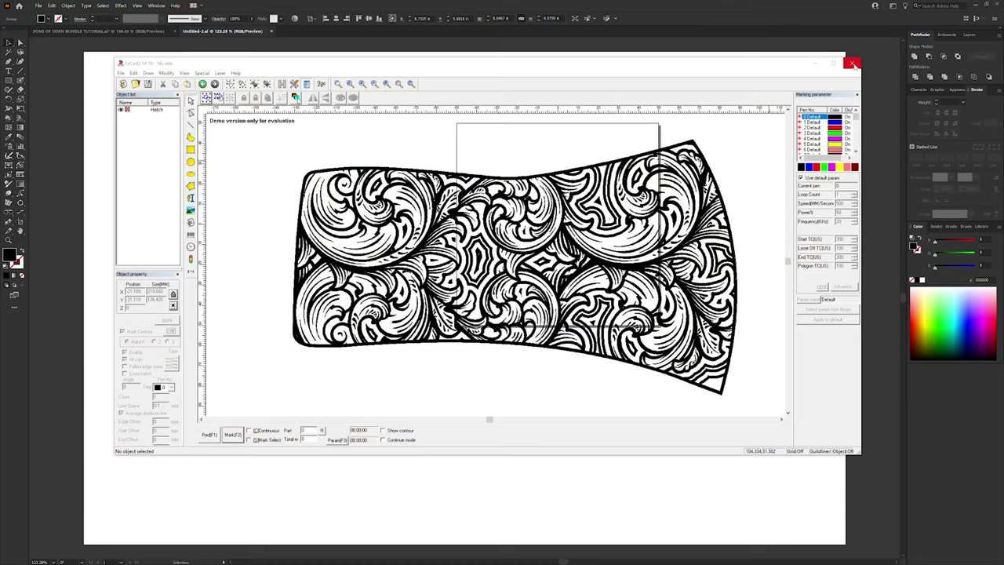
Close EzCad without saving and return to the SONS OF ODEN BUNDLE TUTORIAL document
click(854, 63)
click(492, 276)
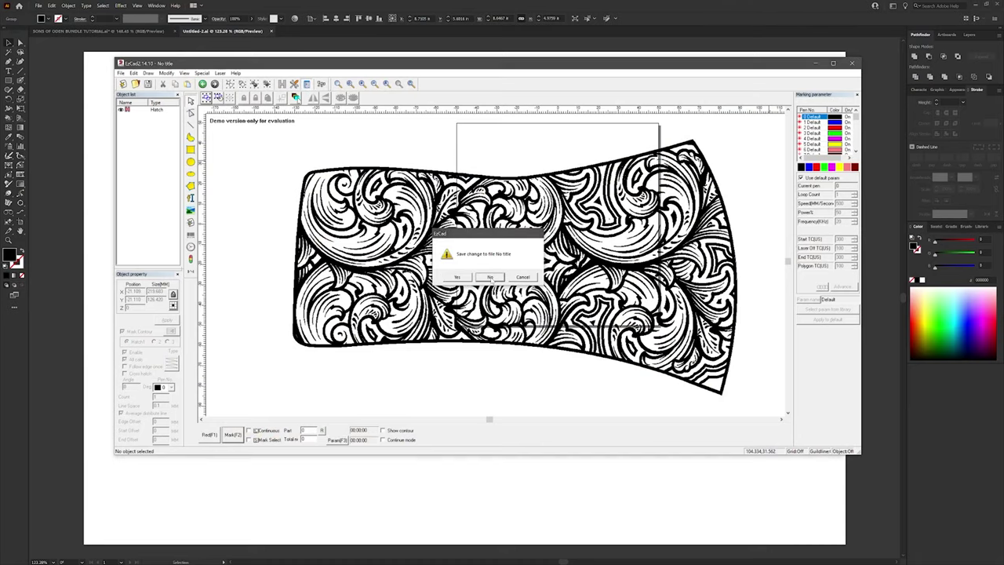
click(444, 174)
click(142, 33)
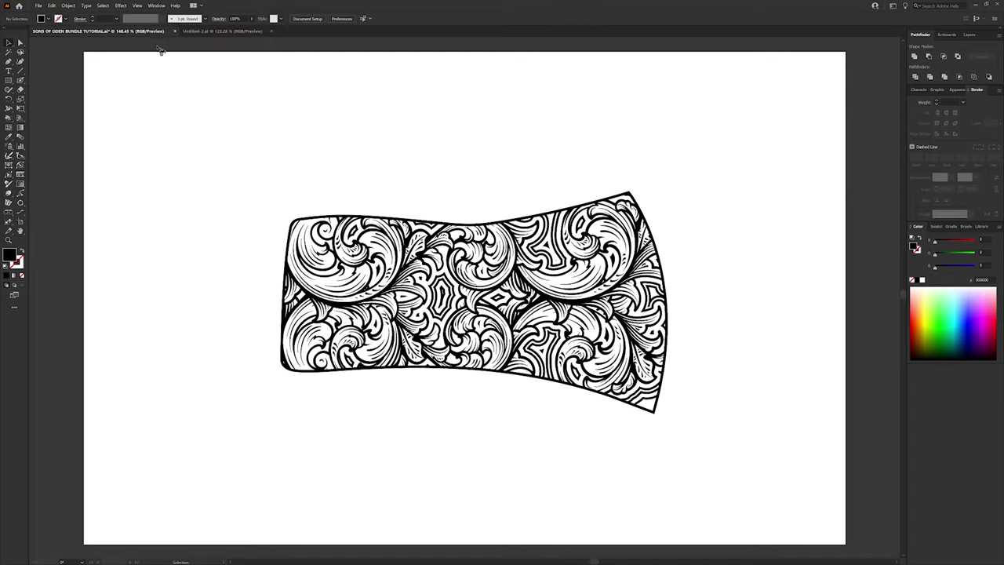
scroll(481, 453, down, 4)
scroll(482, 454, left, 7)
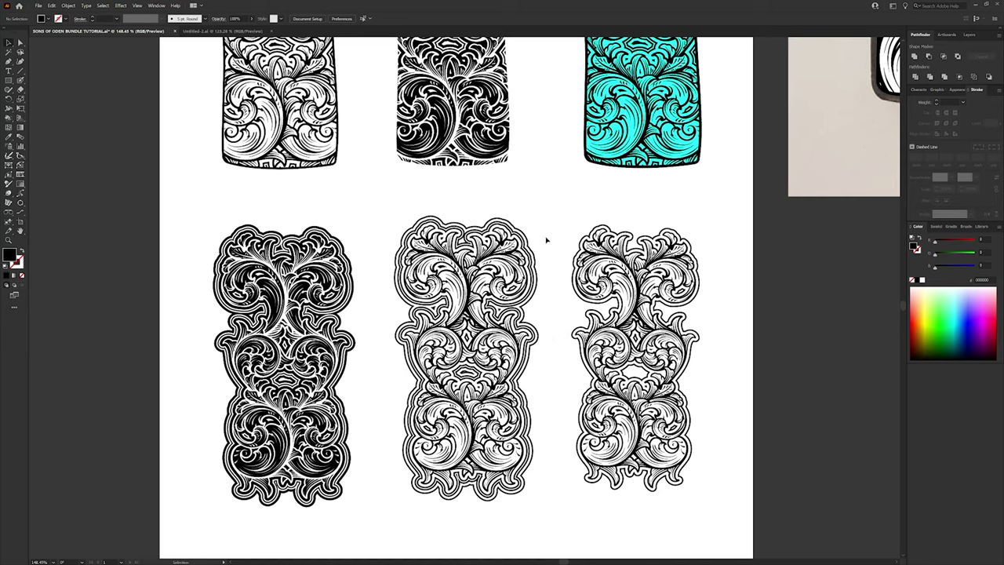
Drag the engraving group off the axe photo and back onto the blade's face, then deselect
scroll(728, 304, down, 4)
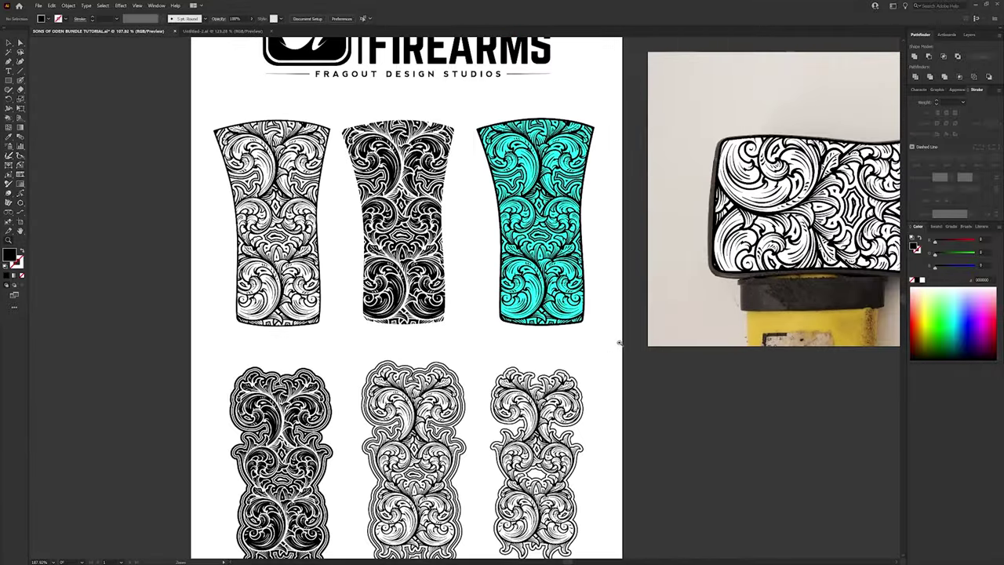
drag(619, 341, 502, 348)
scroll(502, 348, down, 1)
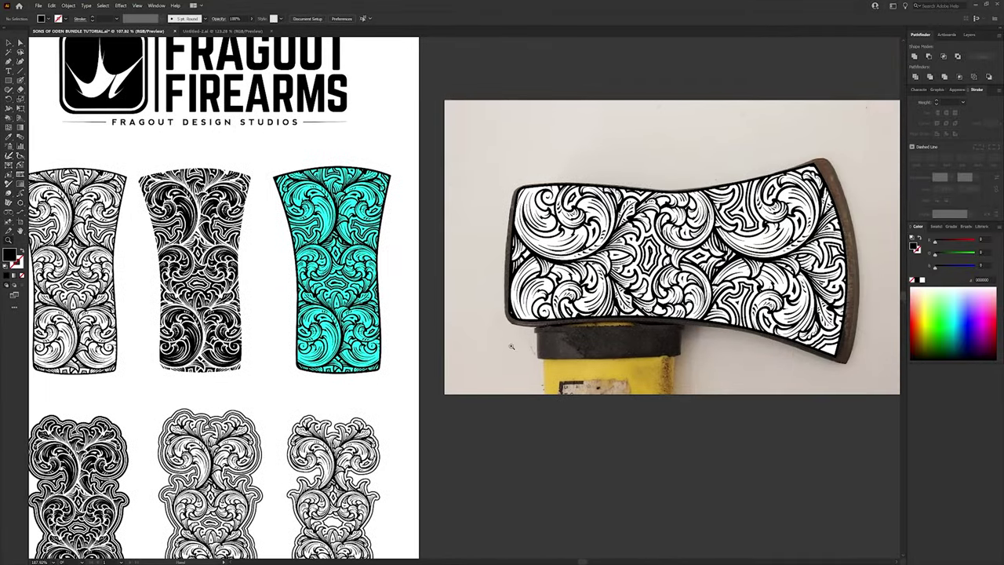
scroll(717, 368, down, 1)
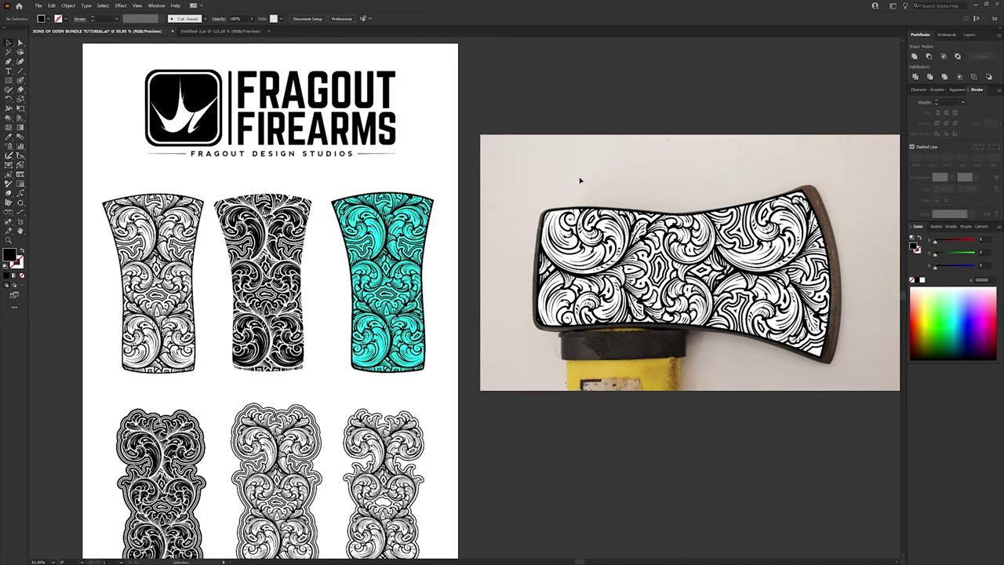
drag(801, 329, 780, 163)
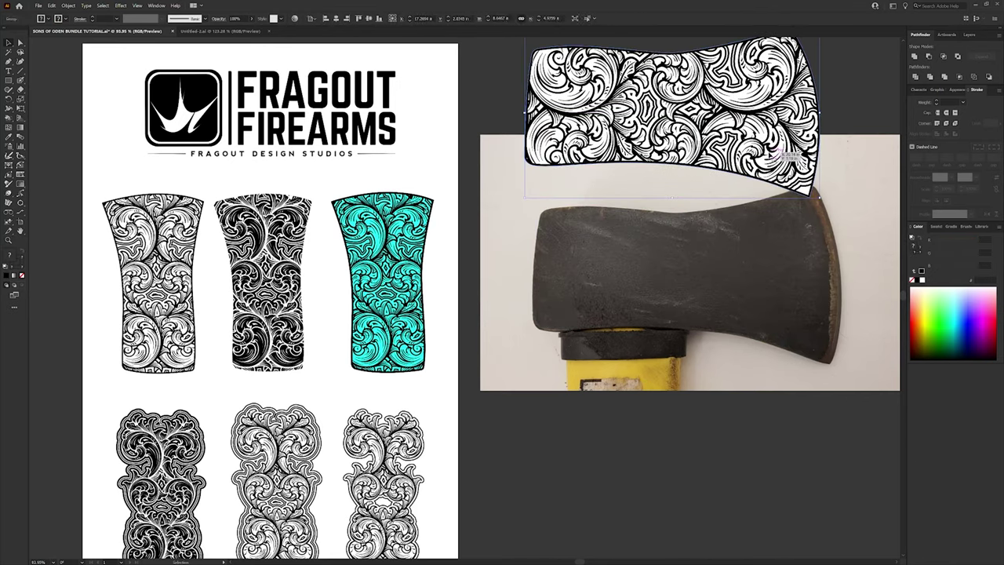
drag(773, 162, 732, 494)
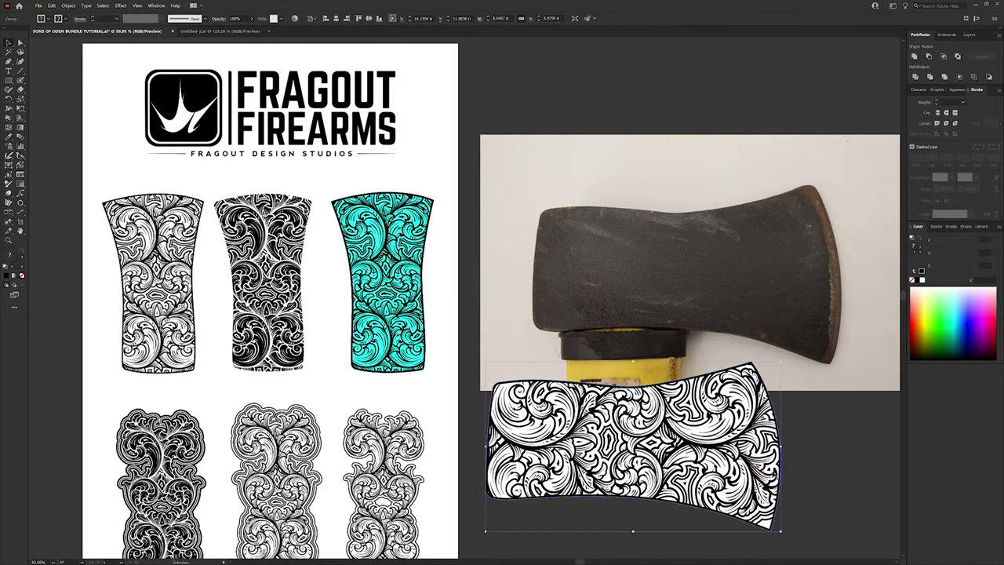
click(795, 470)
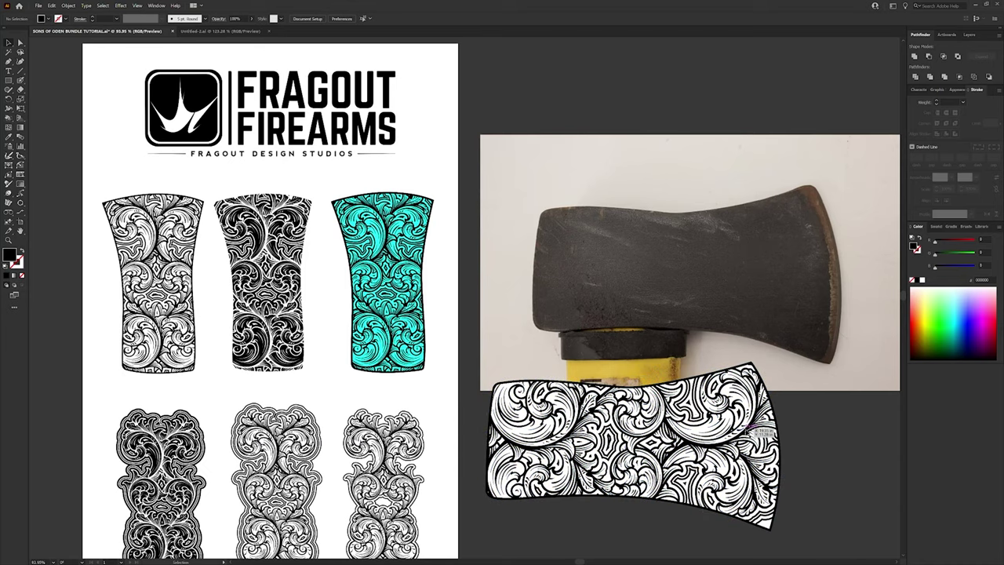
drag(690, 428, 737, 253)
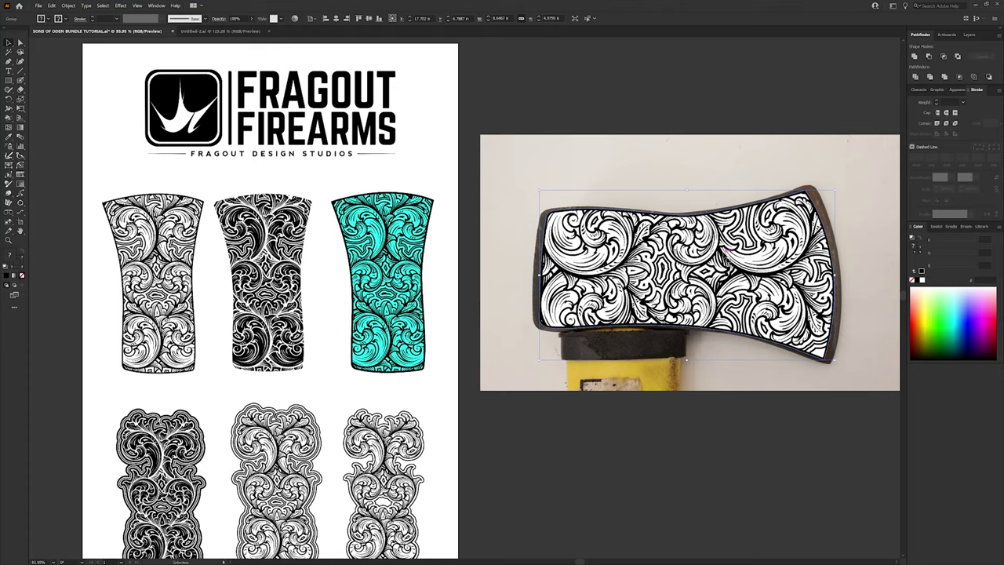
click(613, 149)
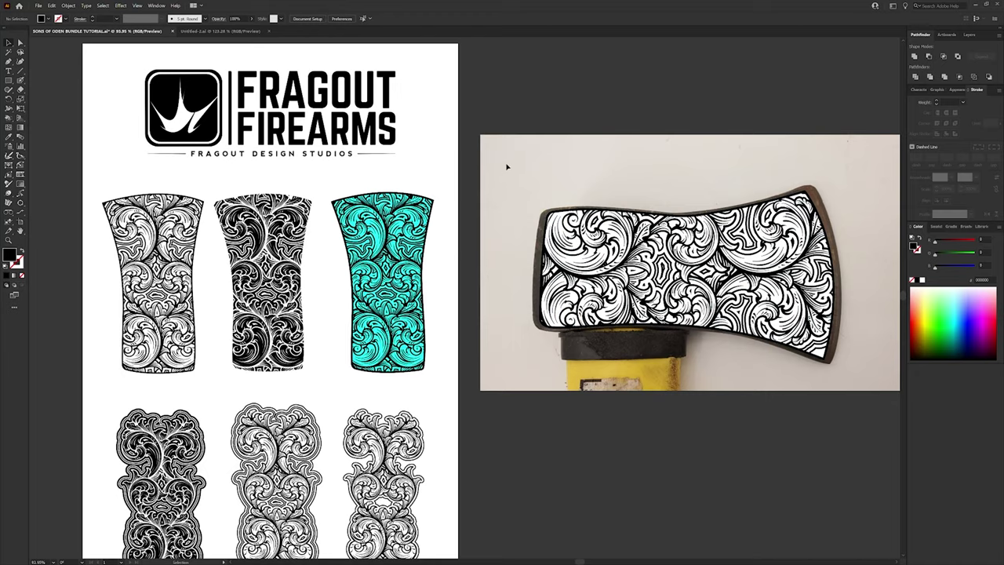
scroll(541, 167, down, 1)
drag(536, 163, 506, 147)
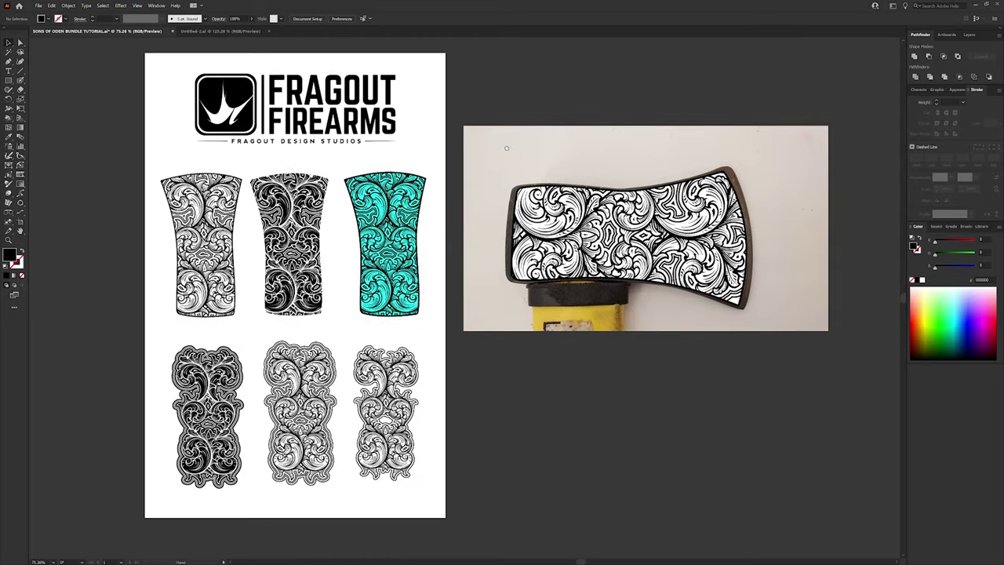
click(242, 33)
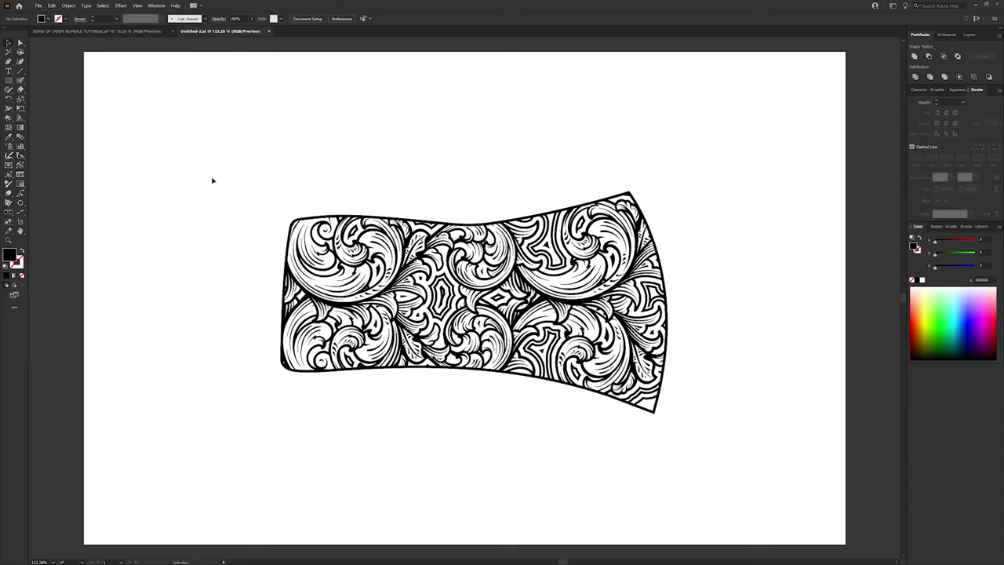
drag(211, 181, 836, 504)
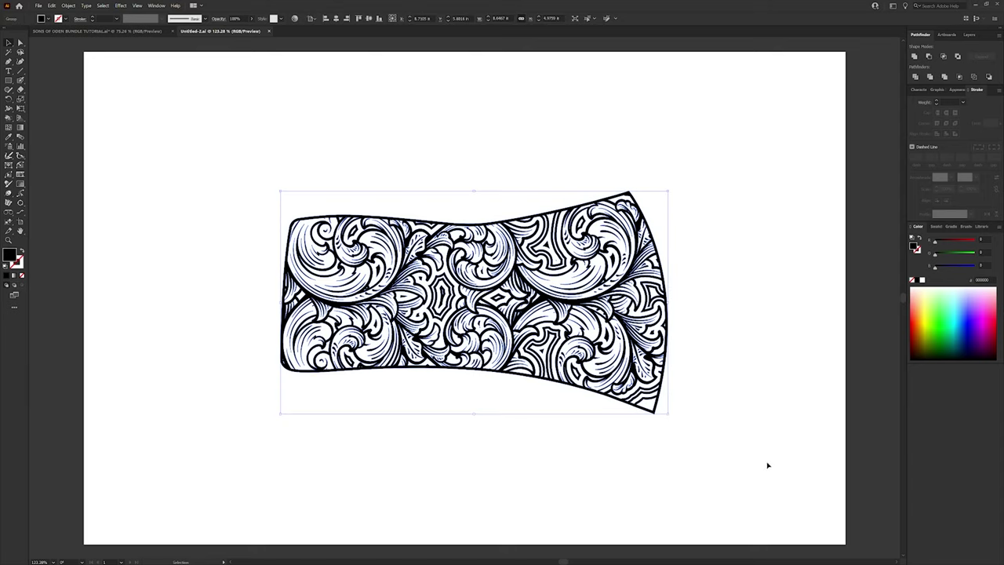
click(423, 161)
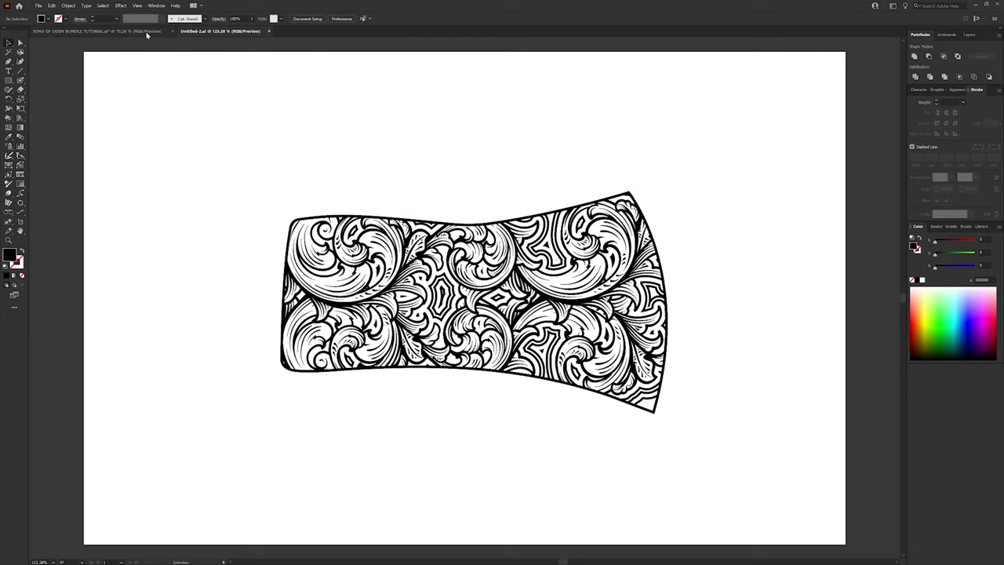
click(146, 35)
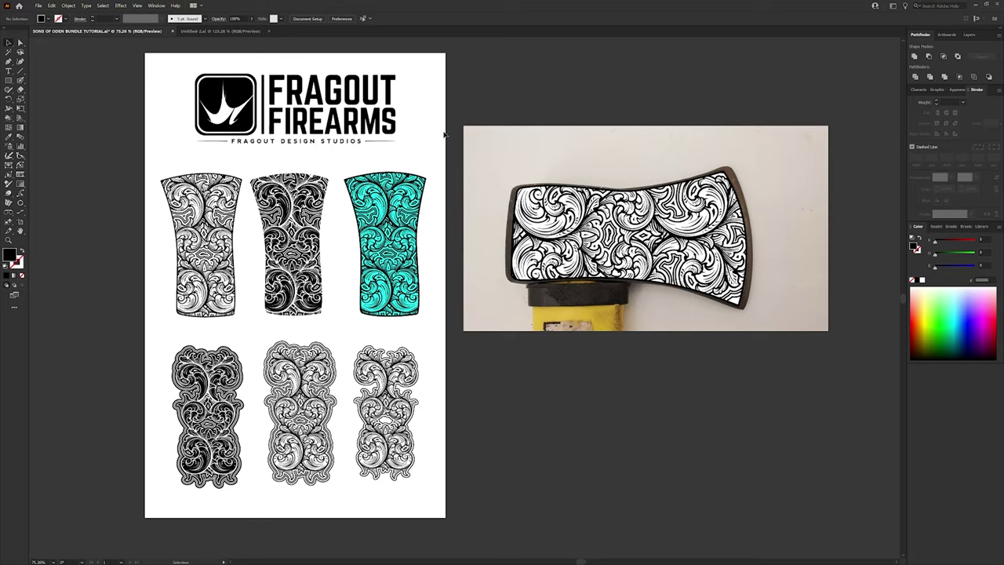
Zoom in on the Fragout Firearms logo with the Zoom tool
key(z)
drag(235, 69, 448, 191)
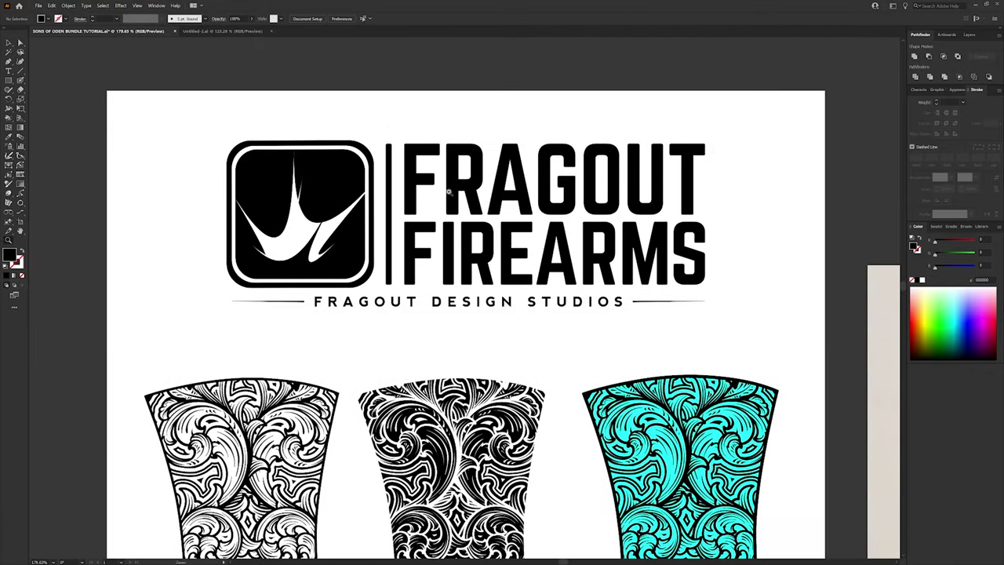